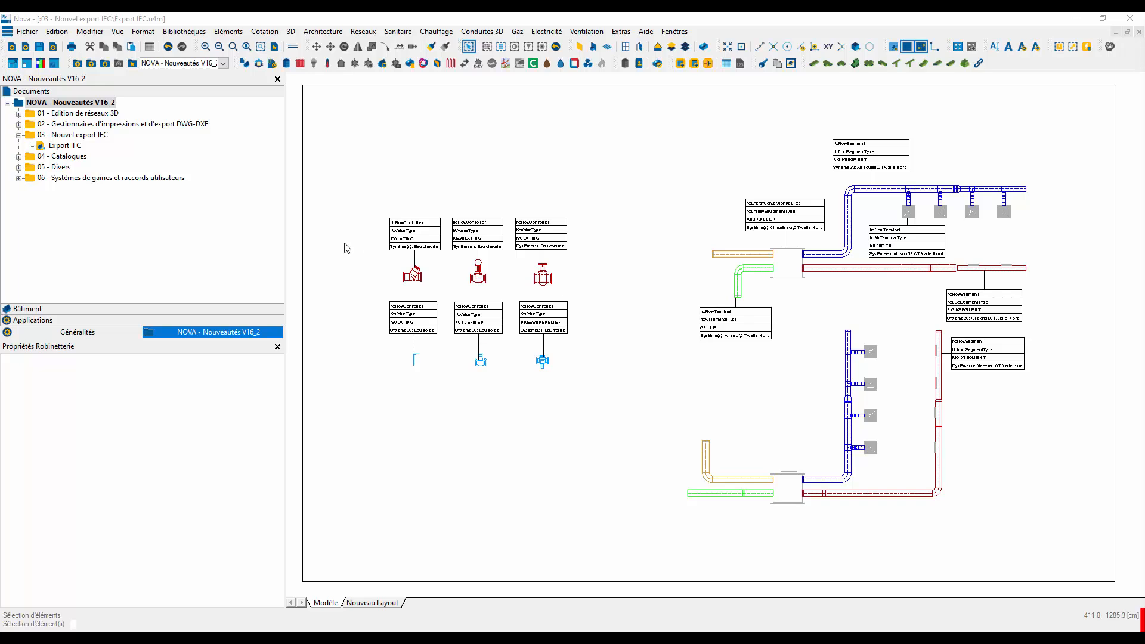
Set the predefined IFC type of the first hot-water valve in the upper row to REGULATING and deselect the valve.
scroll(356, 260, up, 4)
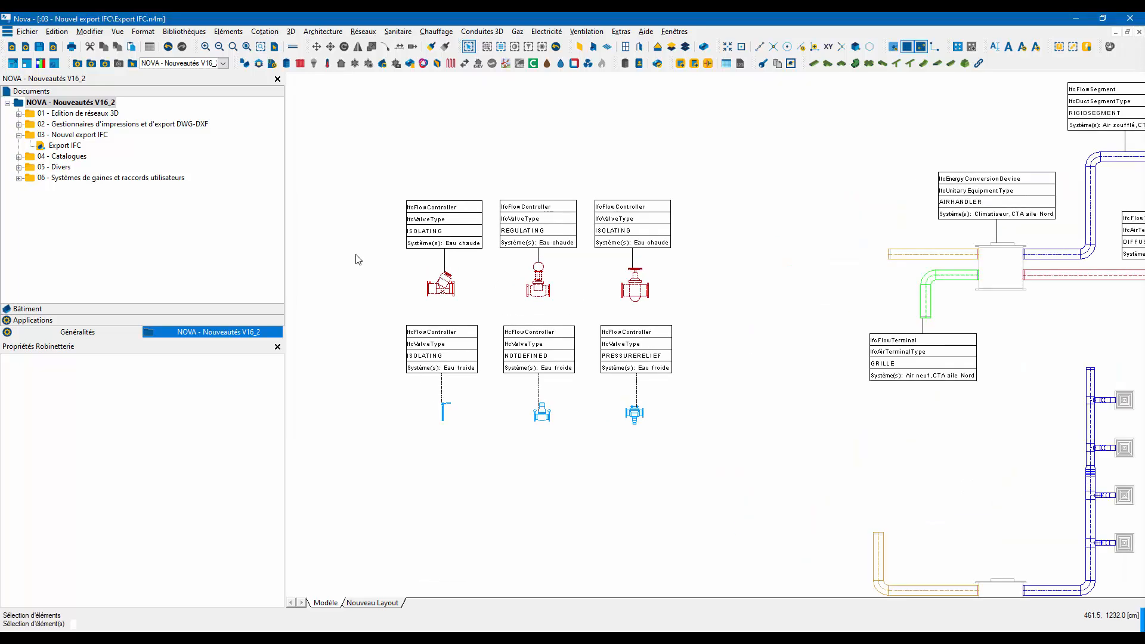
scroll(410, 286, up, 1)
click(535, 327)
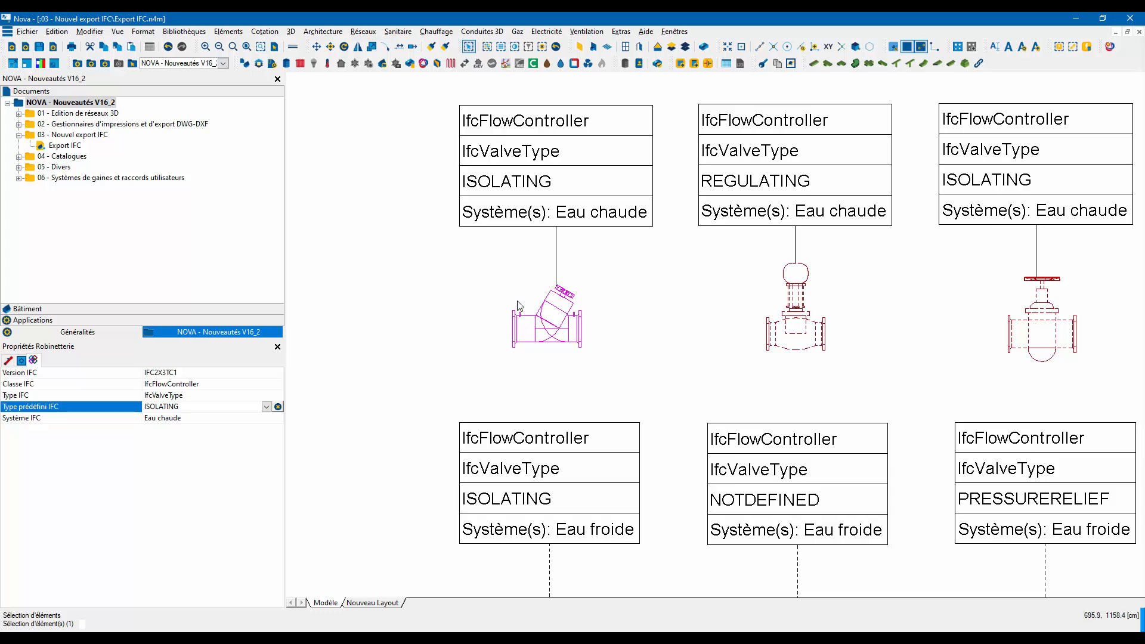
click(269, 410)
scroll(206, 450, down, 4)
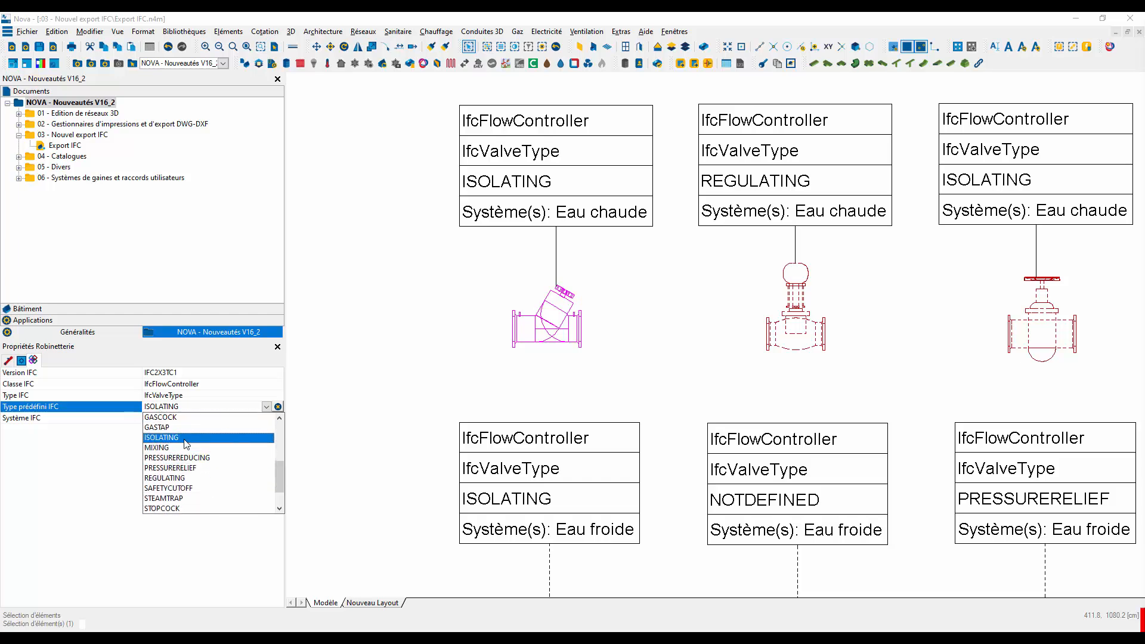
click(171, 477)
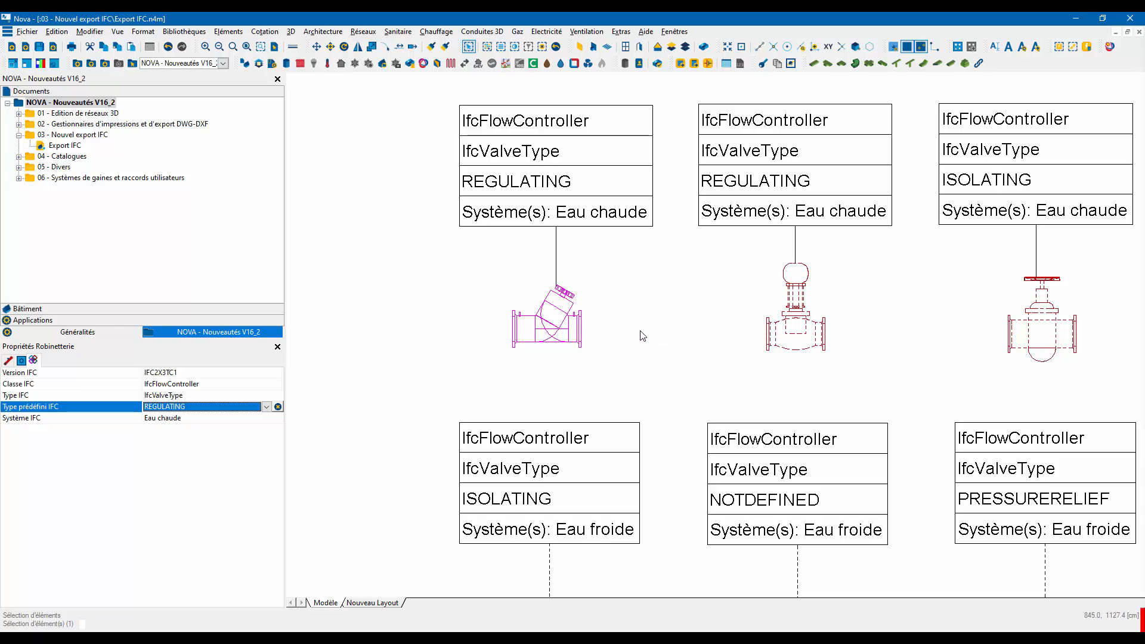
click(599, 379)
scroll(599, 379, down, 3)
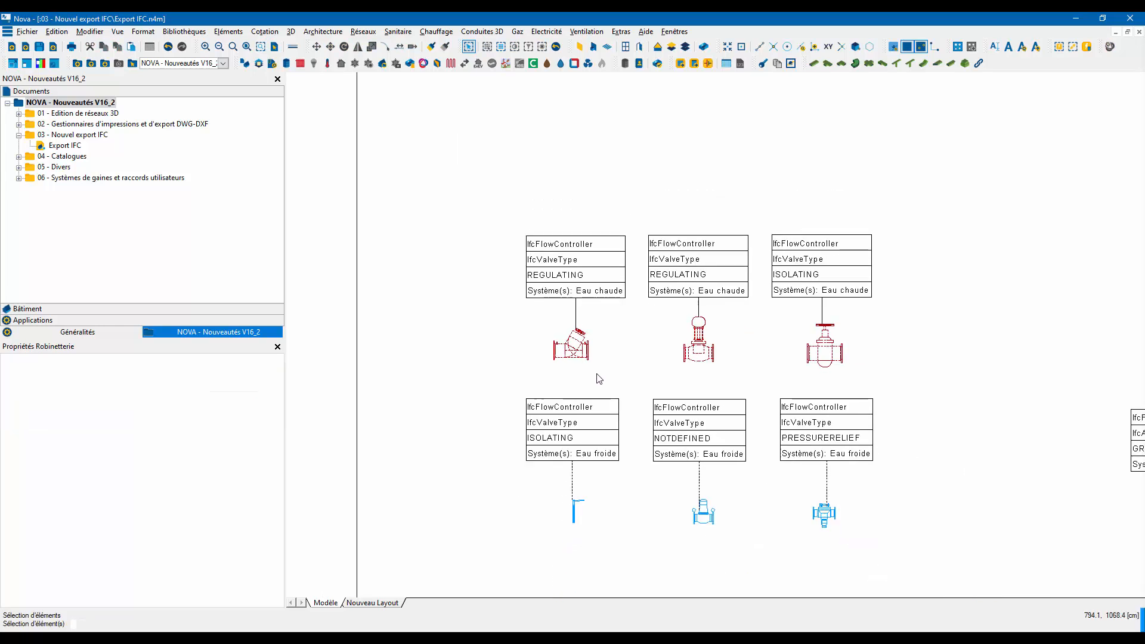
scroll(613, 325, down, 1)
scroll(613, 325, up, 2)
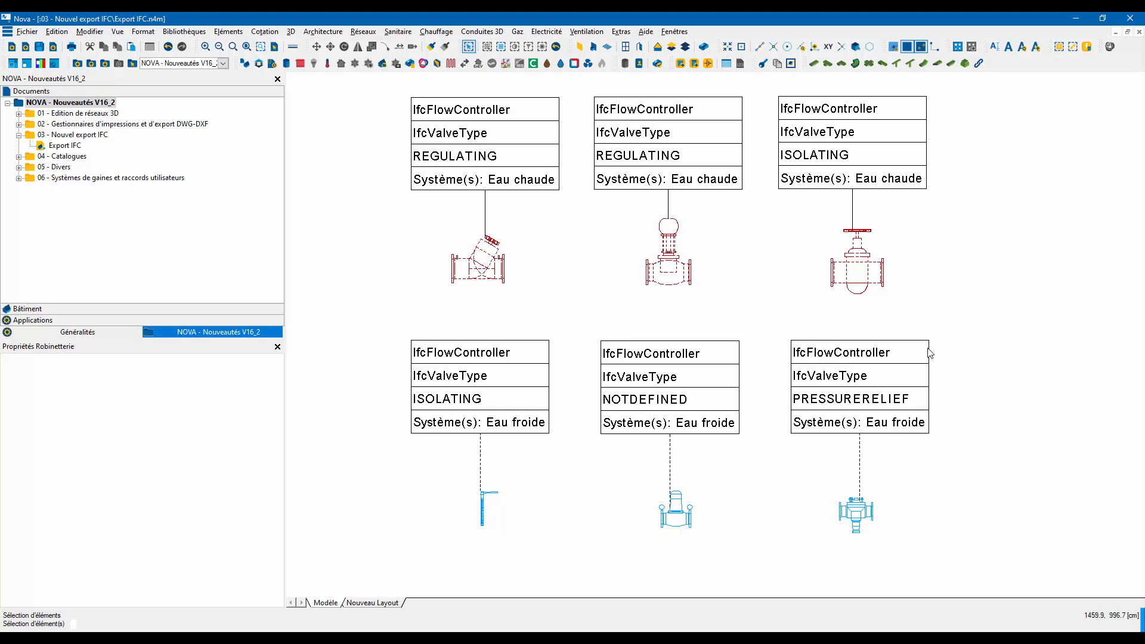
middle_drag(967, 370, 942, 392)
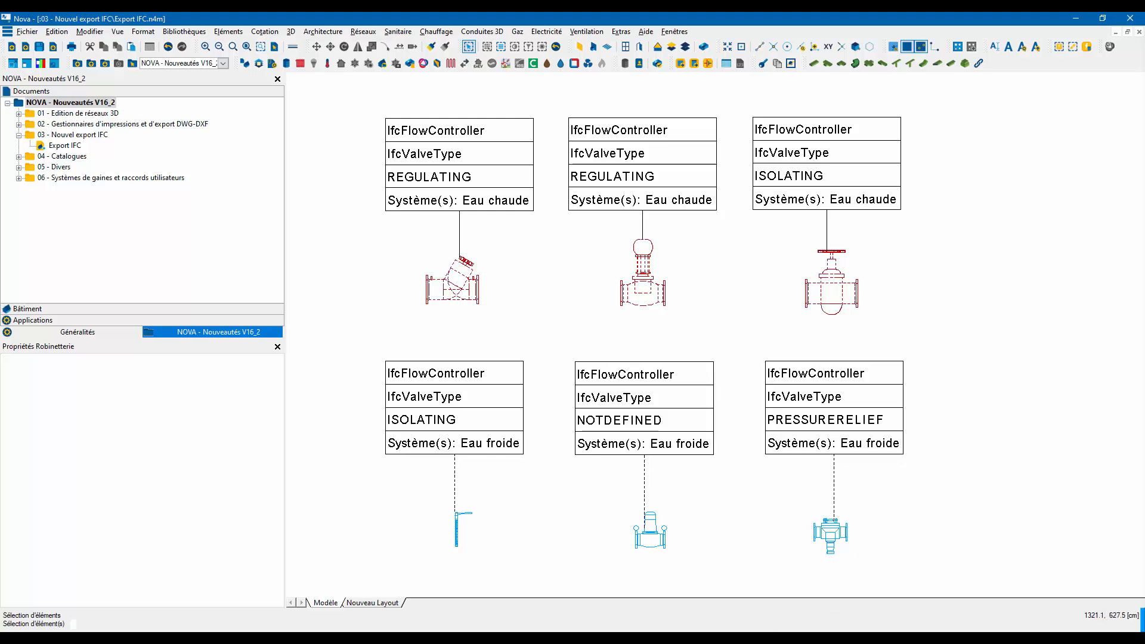
Switch to Adobe Acrobat Reader, look through the FT5.4 technical sheet on free attributes to its last page, and return to the Nova drawing.
key(alt+Tab)
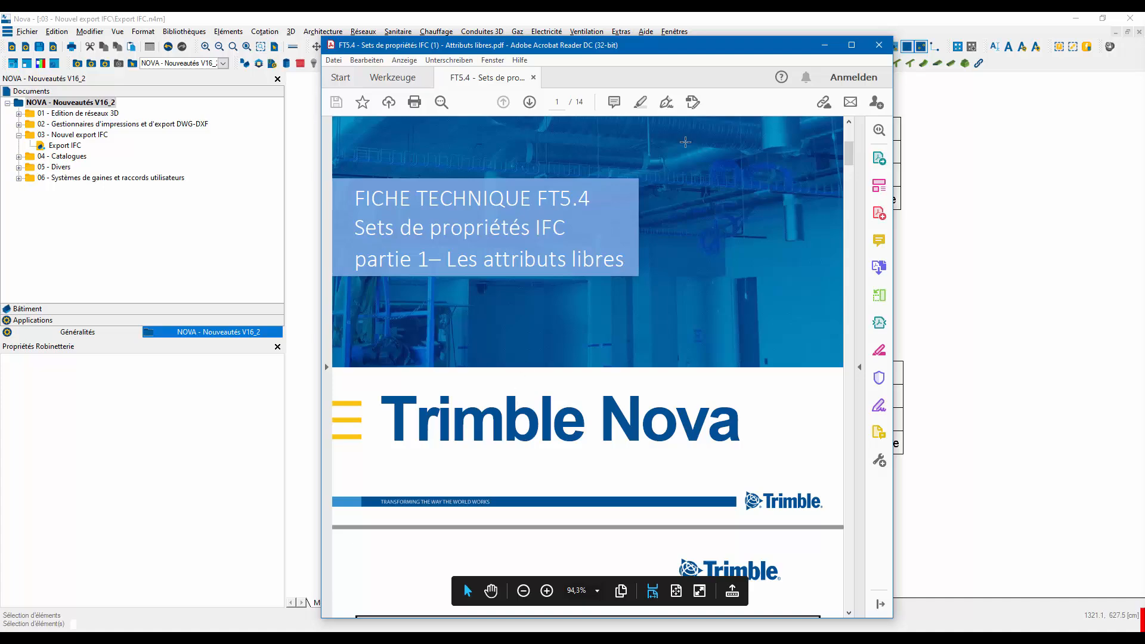
drag(851, 158, 851, 590)
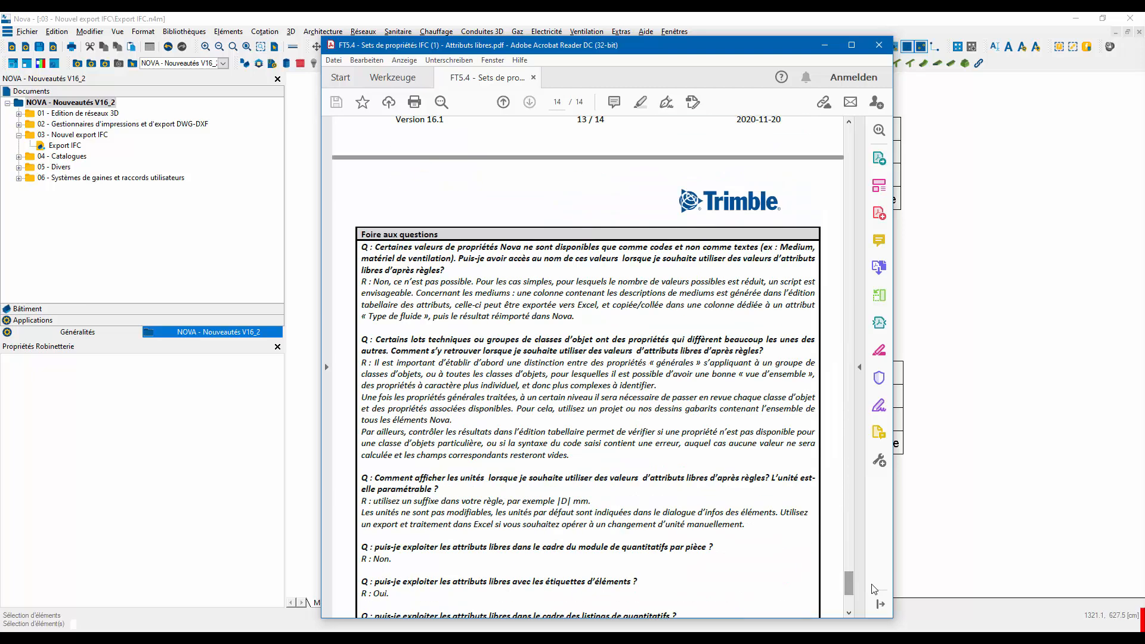
click(879, 45)
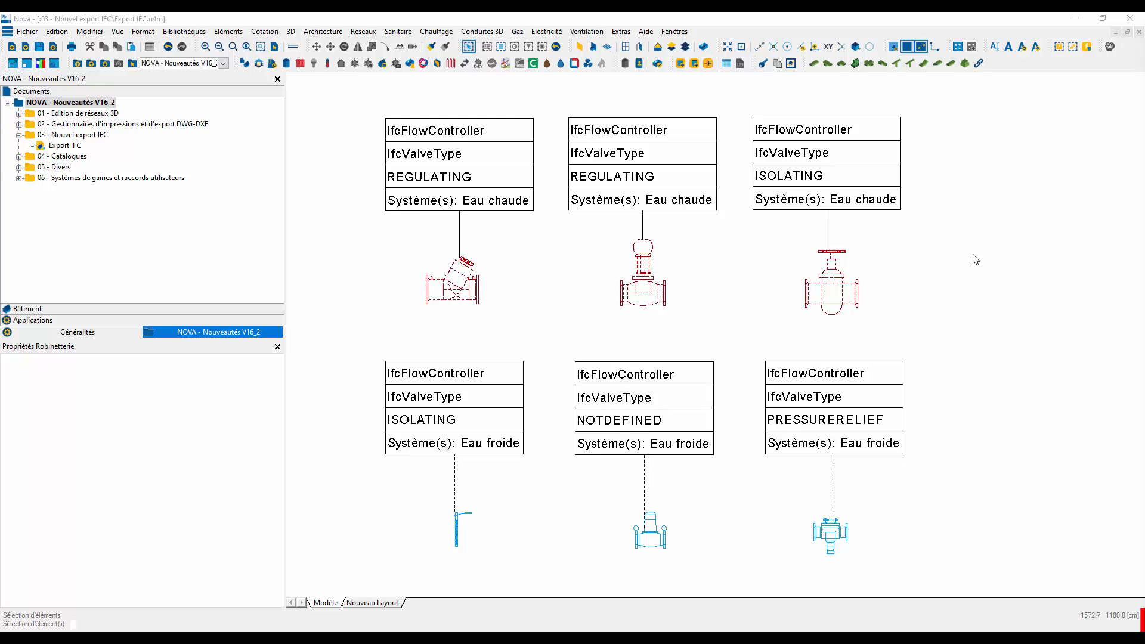
click(1026, 267)
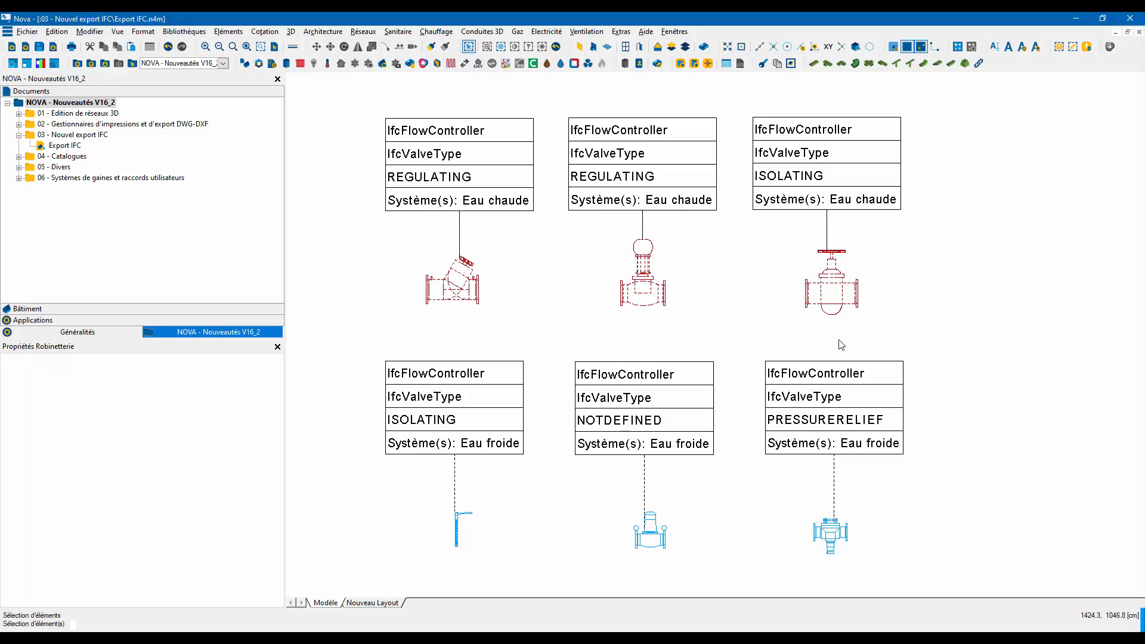
Examine the IfcClass, IfcType2 and IfcPredefinedType entries in the first hot-water valve's property information, sorted by name.
right_click(449, 298)
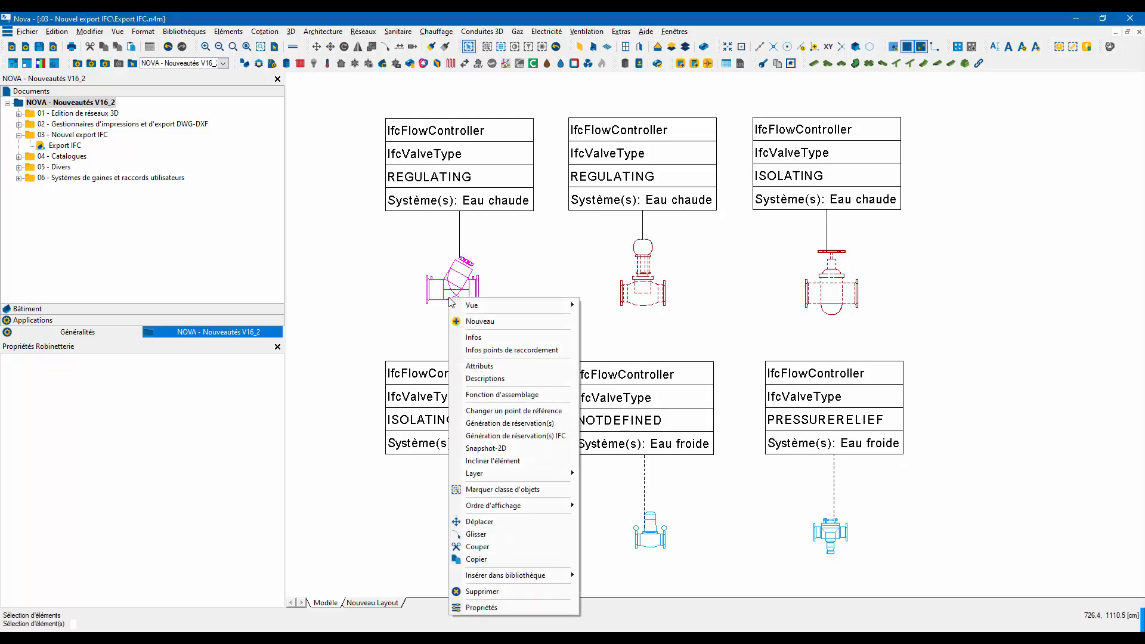
click(487, 338)
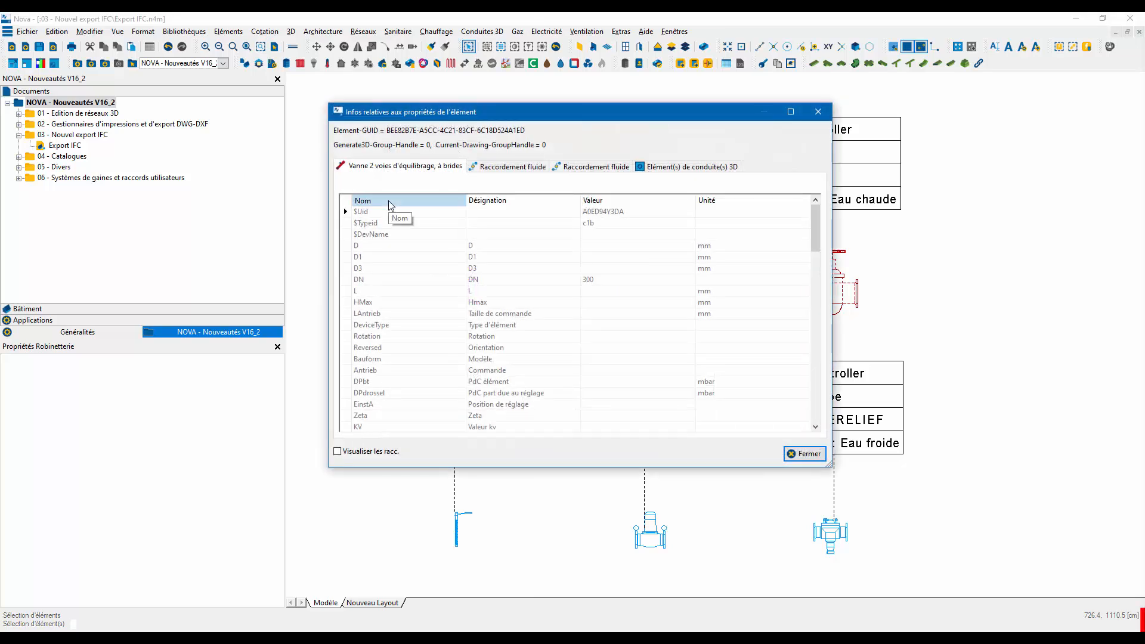
click(390, 205)
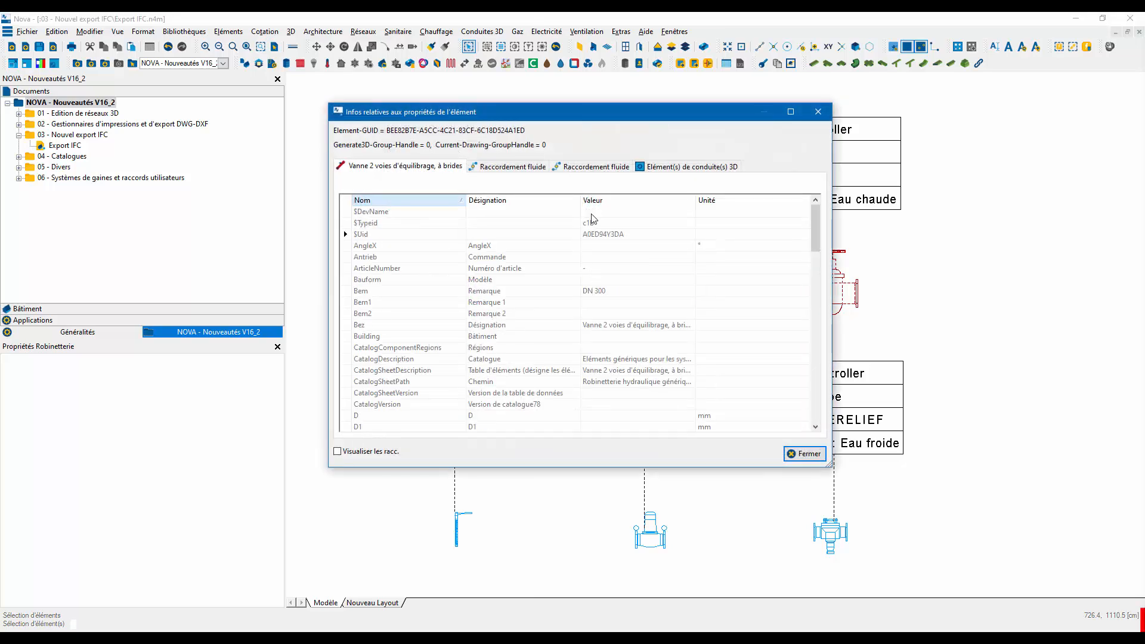
drag(816, 234, 813, 317)
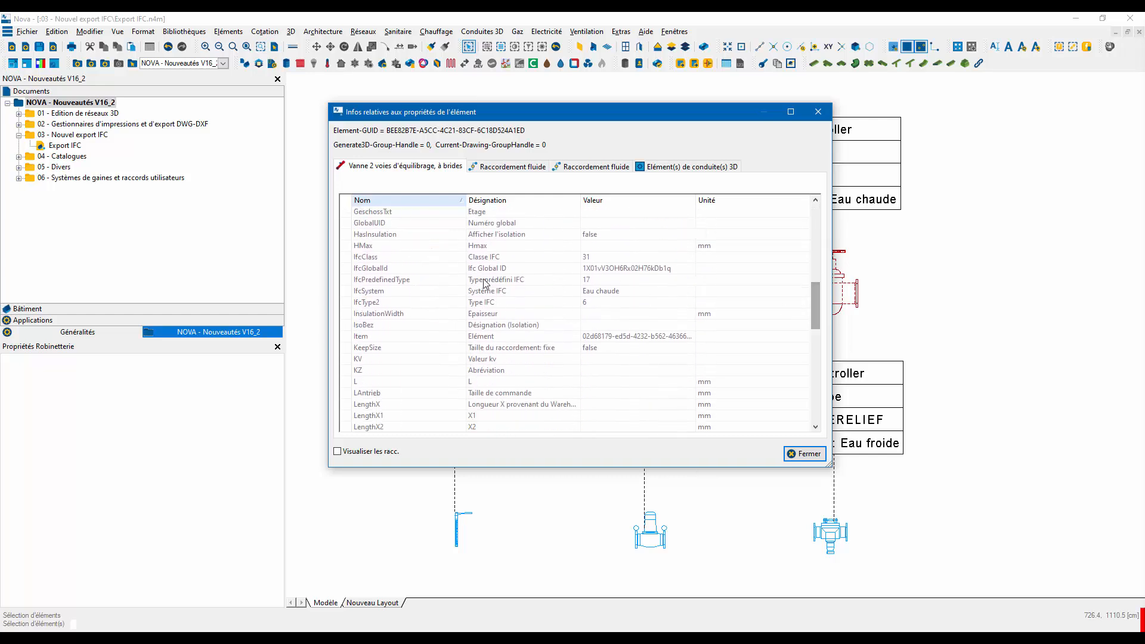
click(350, 258)
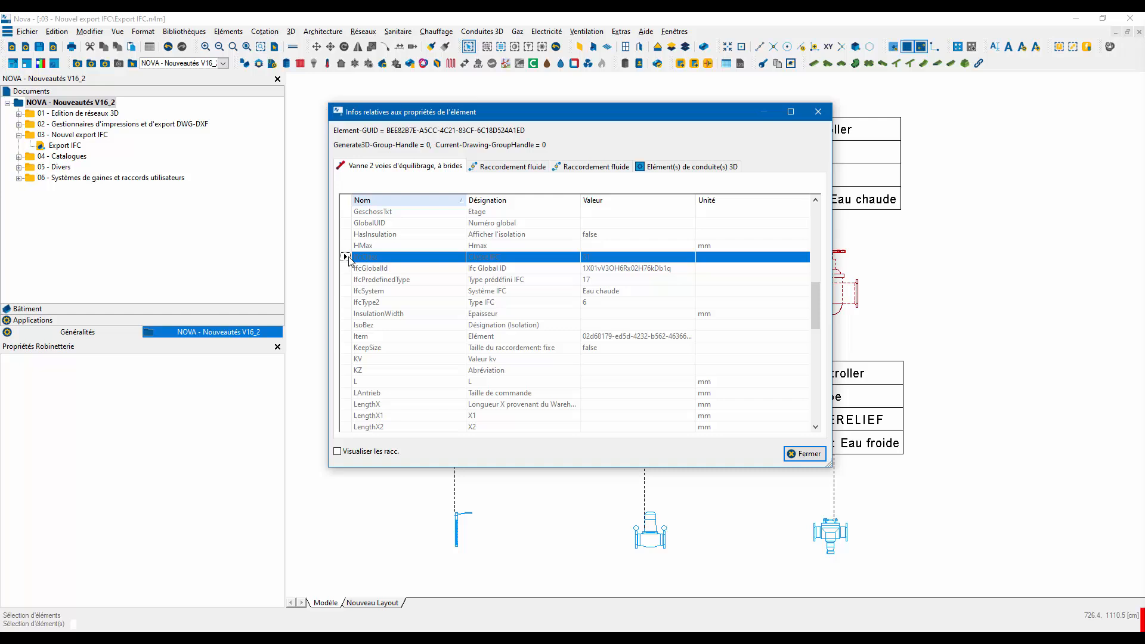
click(349, 304)
click(348, 279)
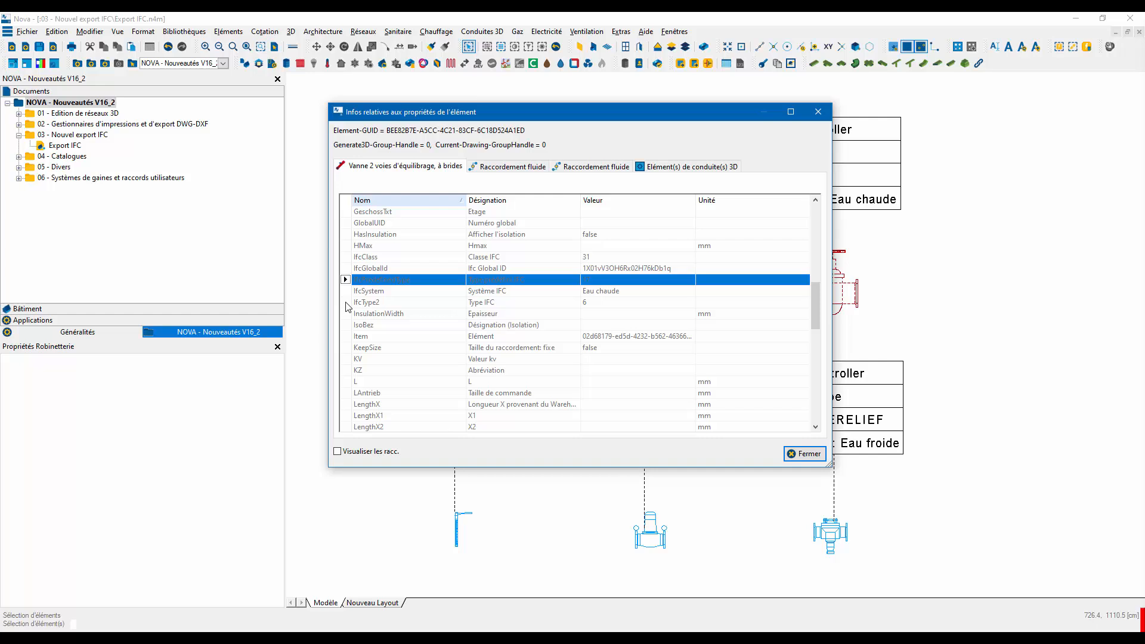
click(348, 303)
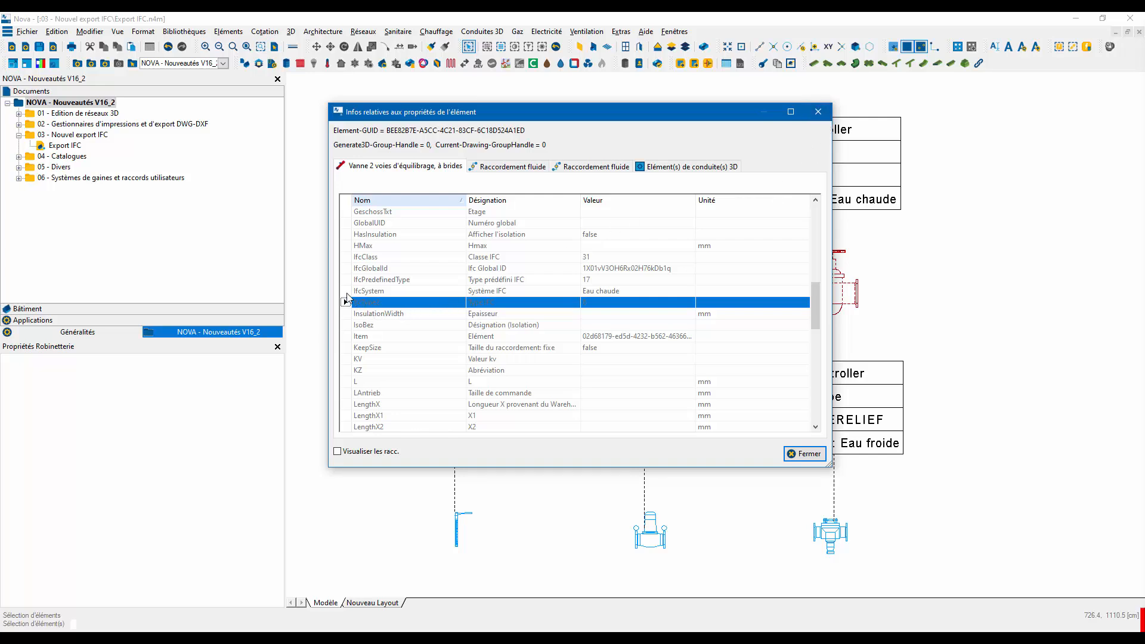
click(817, 114)
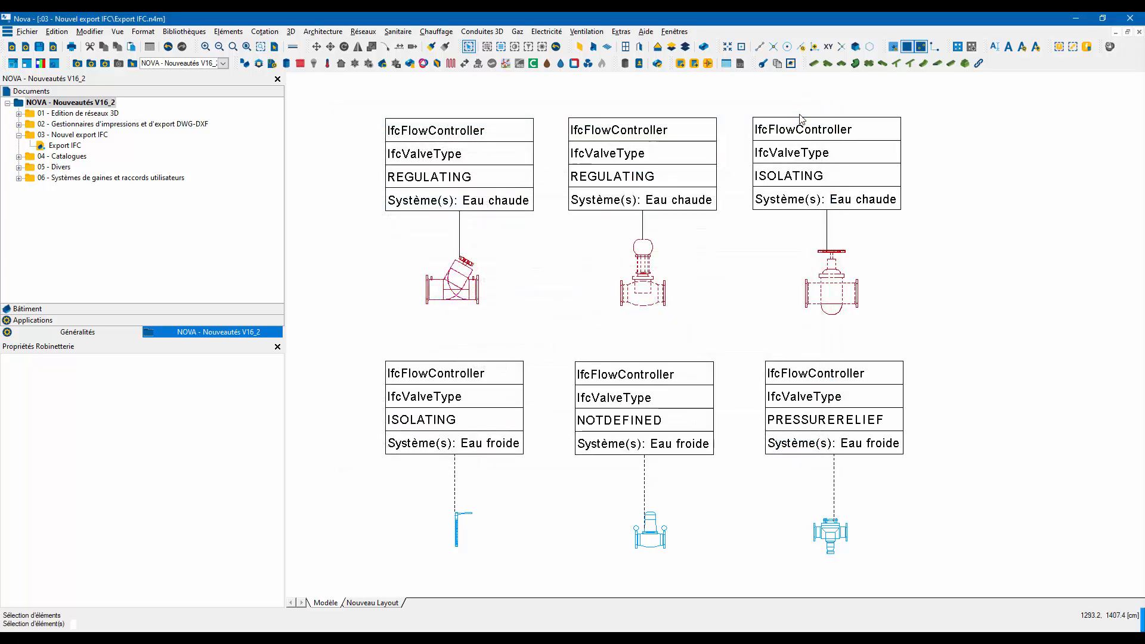
Open the project's free attribute definition and display the attributes defined for the Chauffage category.
right_click(74, 106)
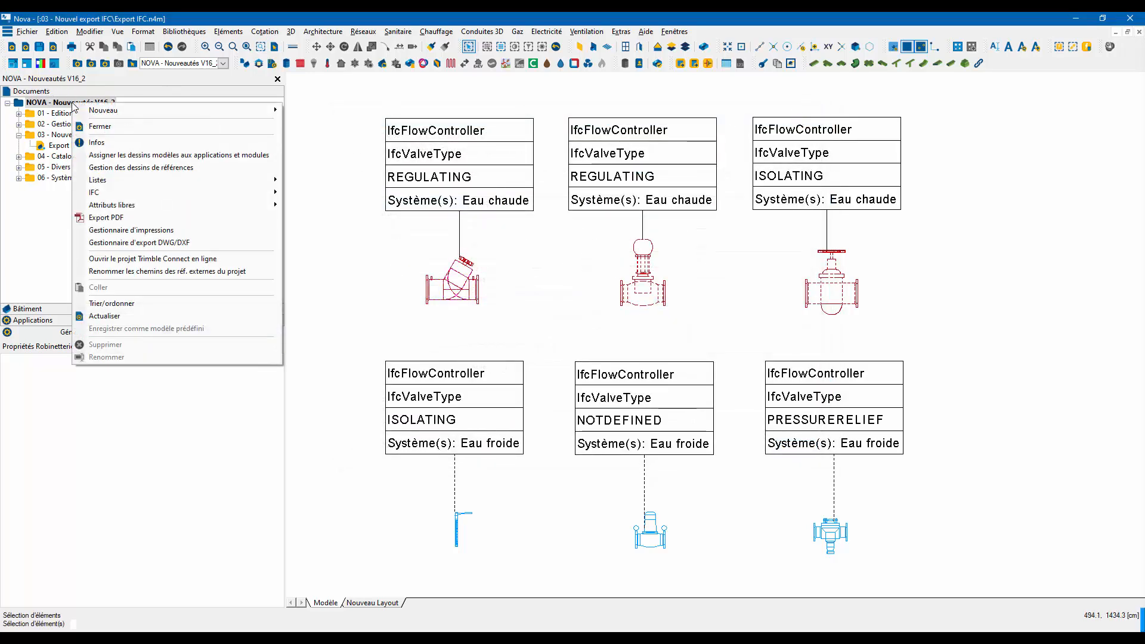
mouse_move(102, 204)
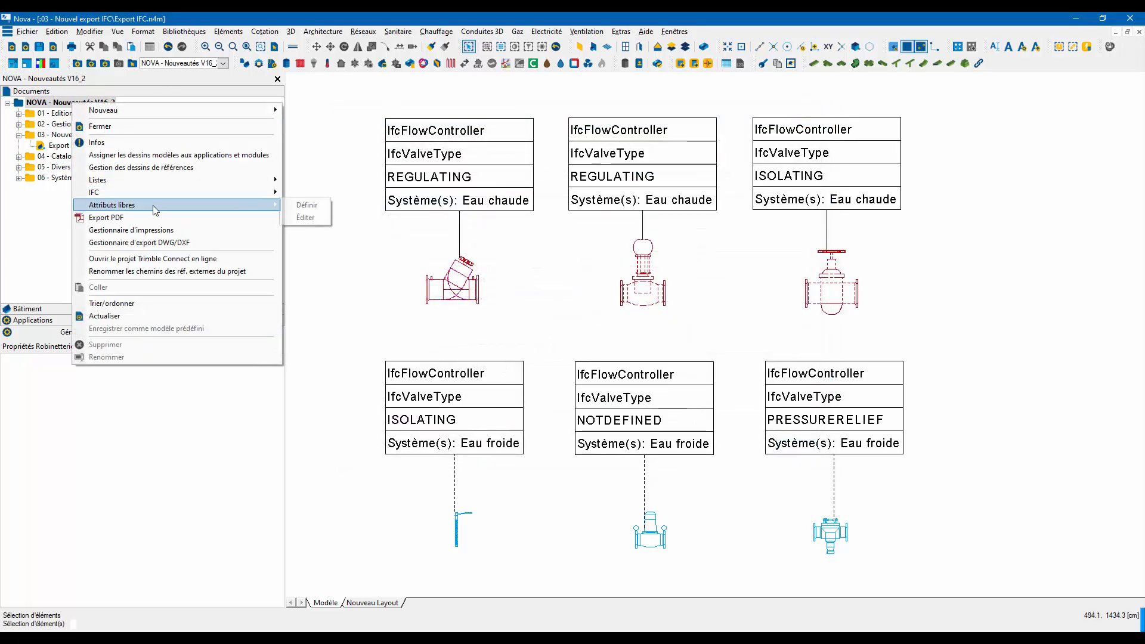
click(305, 205)
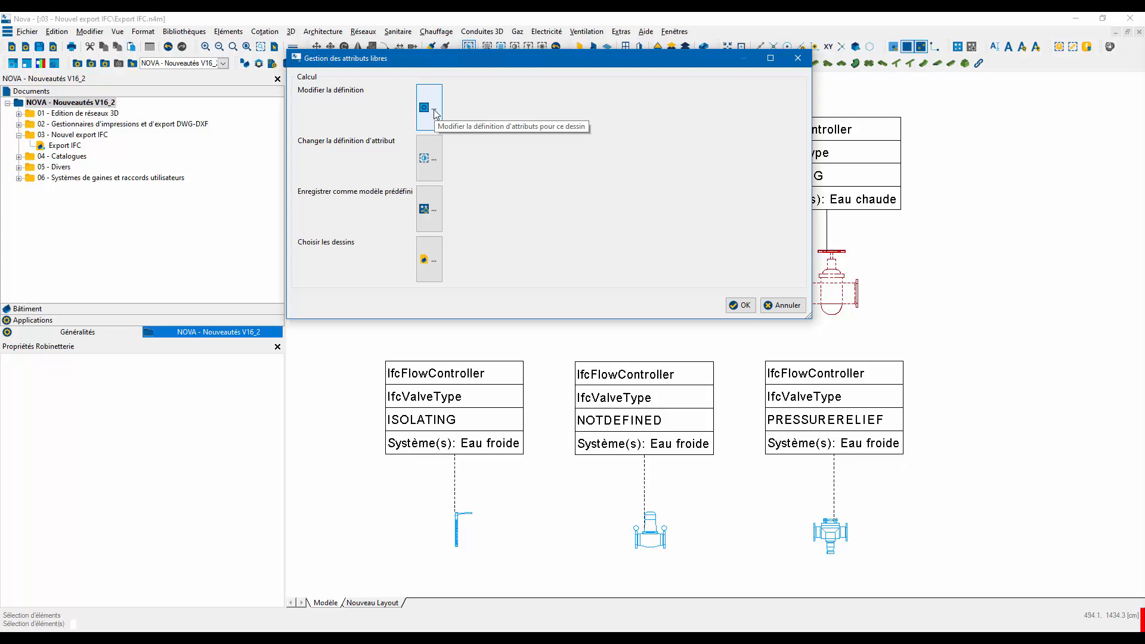
click(429, 108)
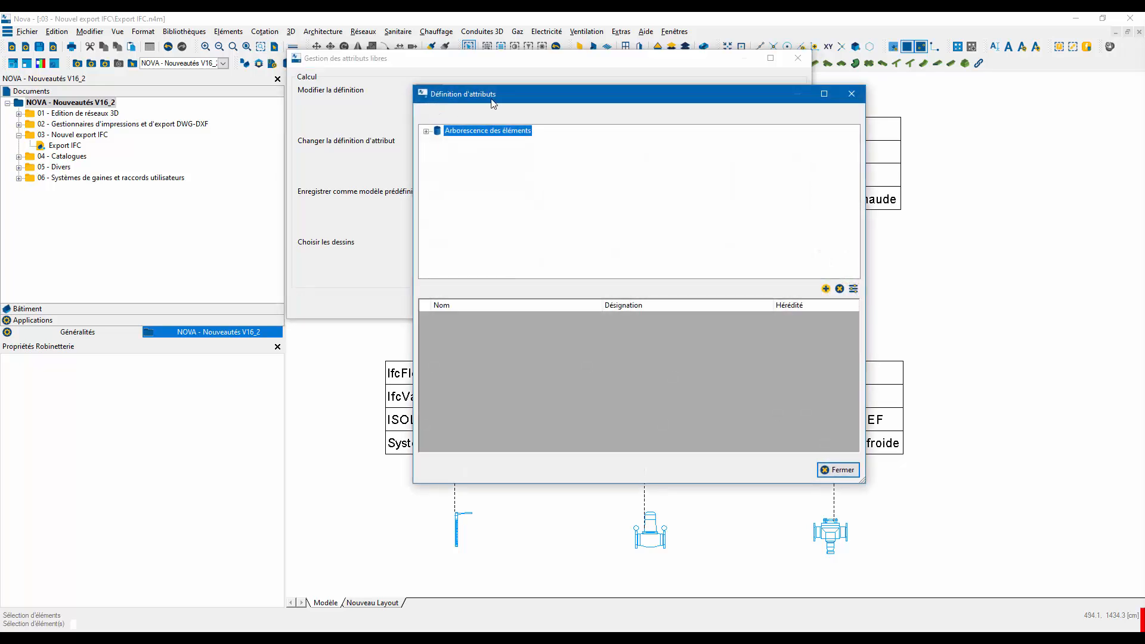
click(305, 139)
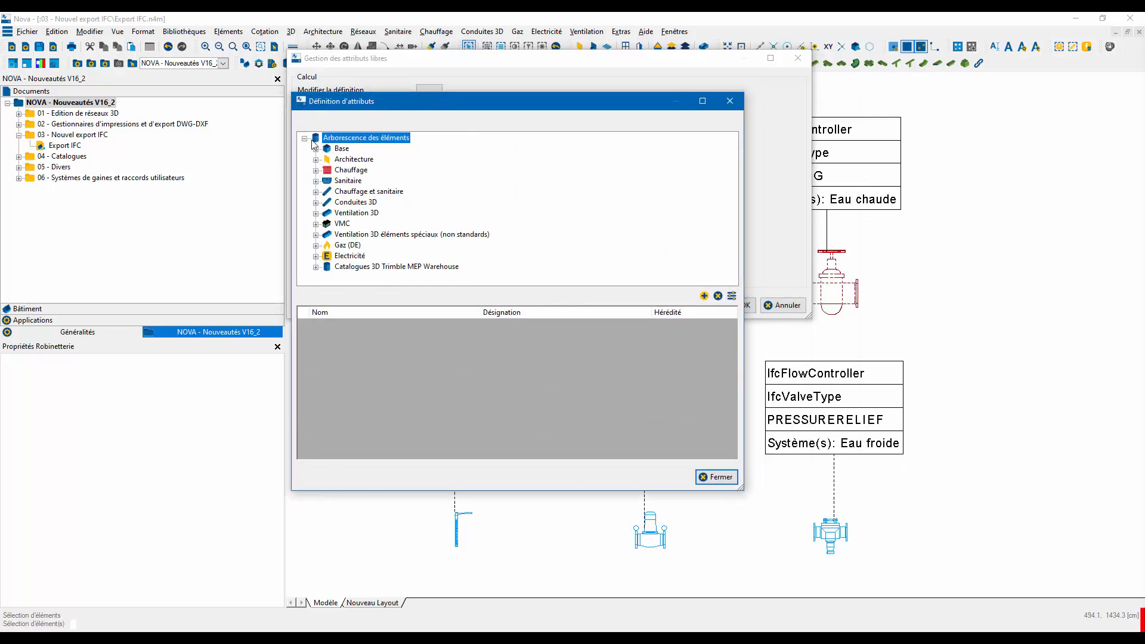
click(342, 171)
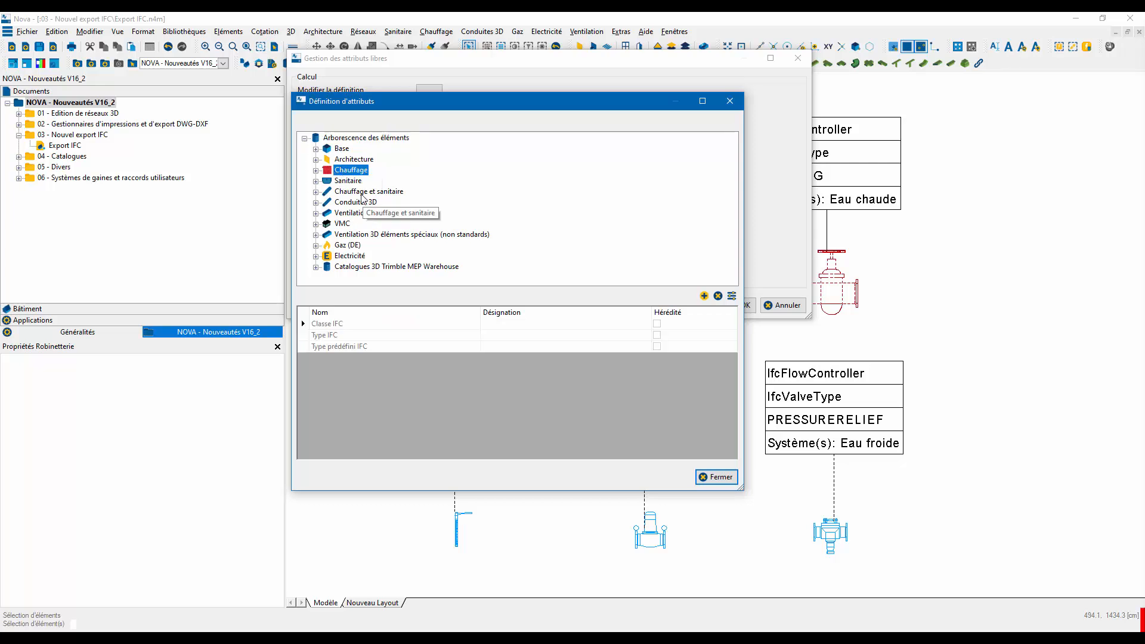
click(704, 296)
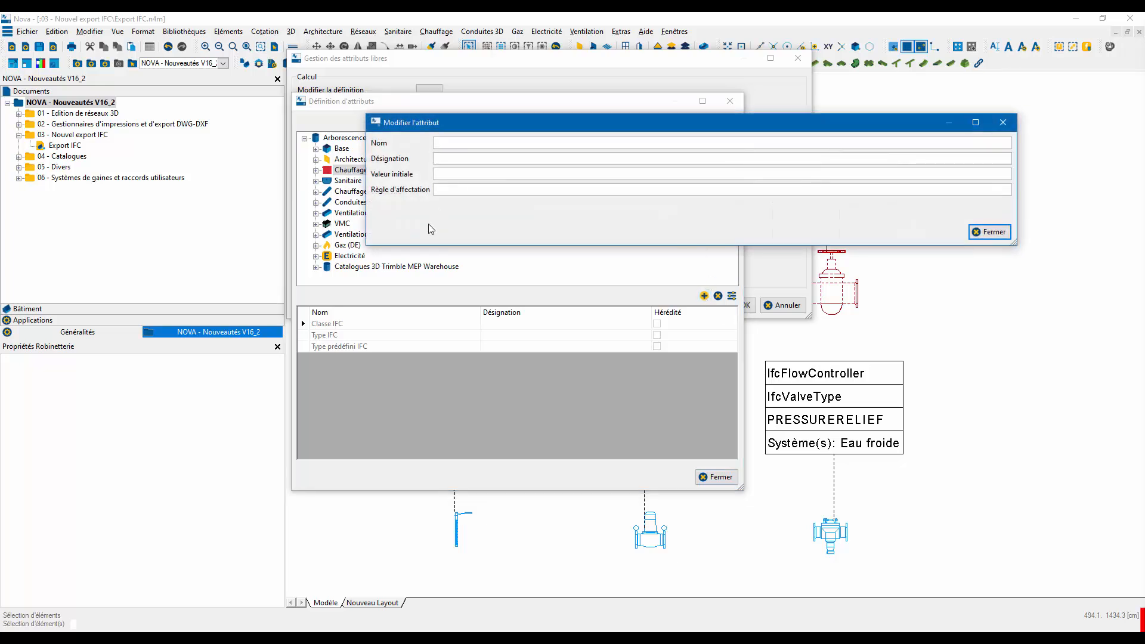
drag(665, 131, 506, 159)
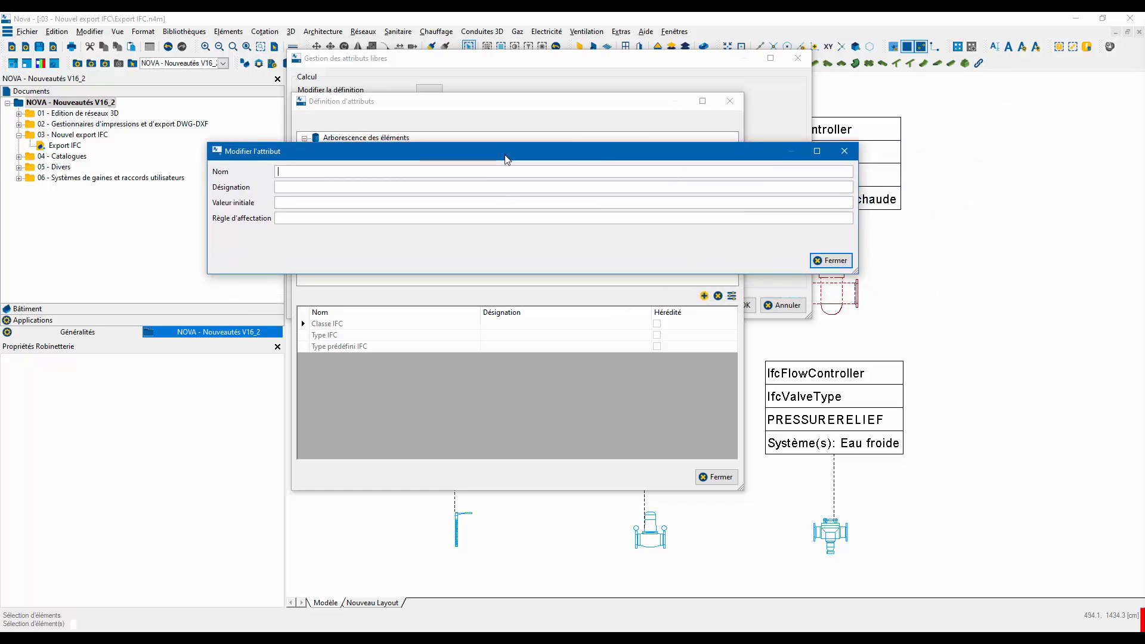
click(850, 155)
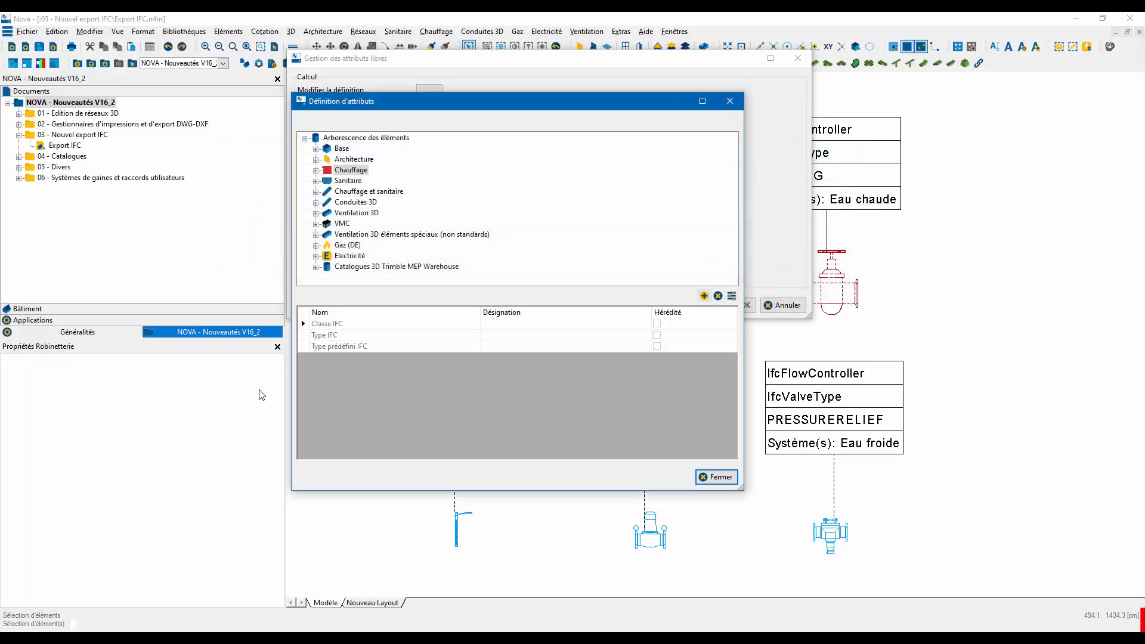
Examine the assignment rule of the Classe IFC attribute for Chauffage, and close the free attribute management.
click(304, 323)
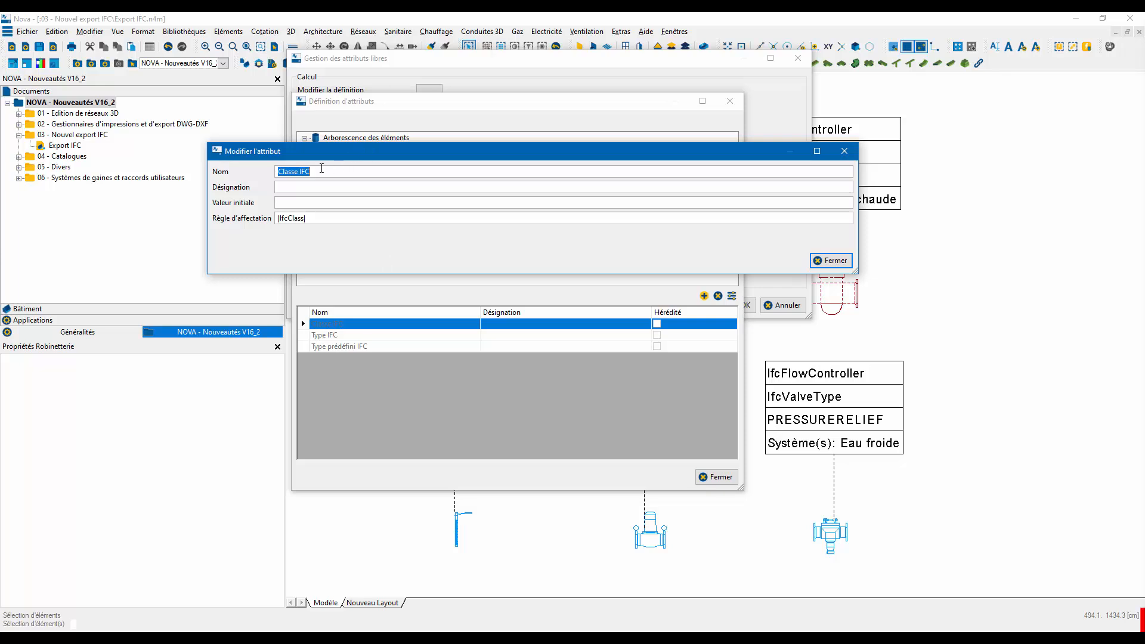
click(311, 216)
drag(314, 216, 224, 218)
drag(308, 217, 249, 219)
drag(326, 219, 240, 222)
drag(322, 219, 247, 217)
click(821, 258)
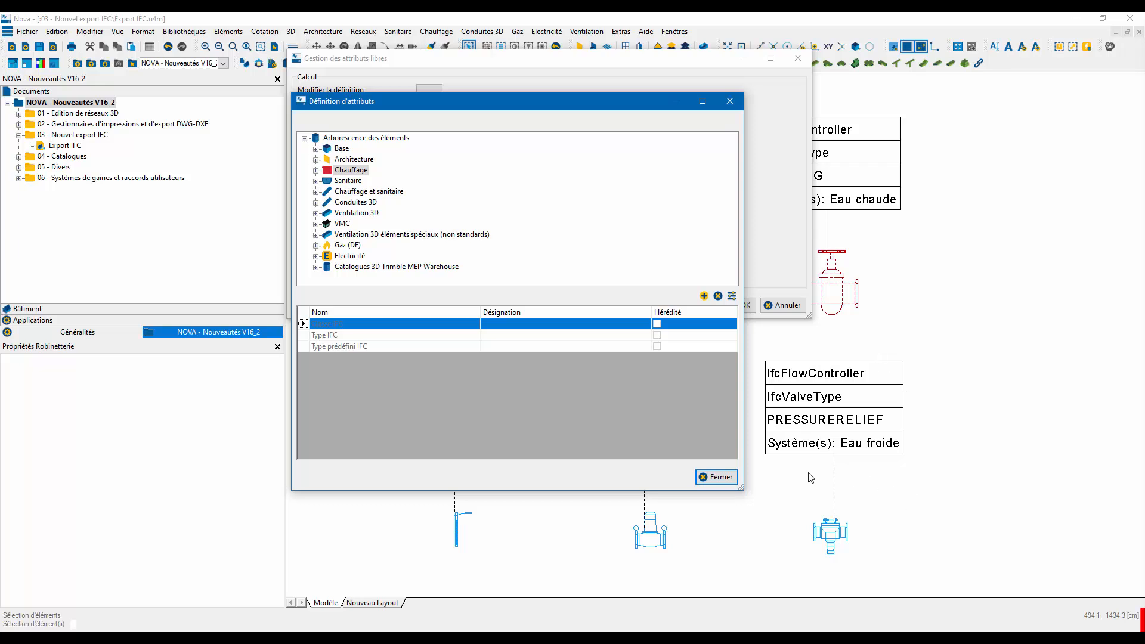
click(714, 477)
click(745, 306)
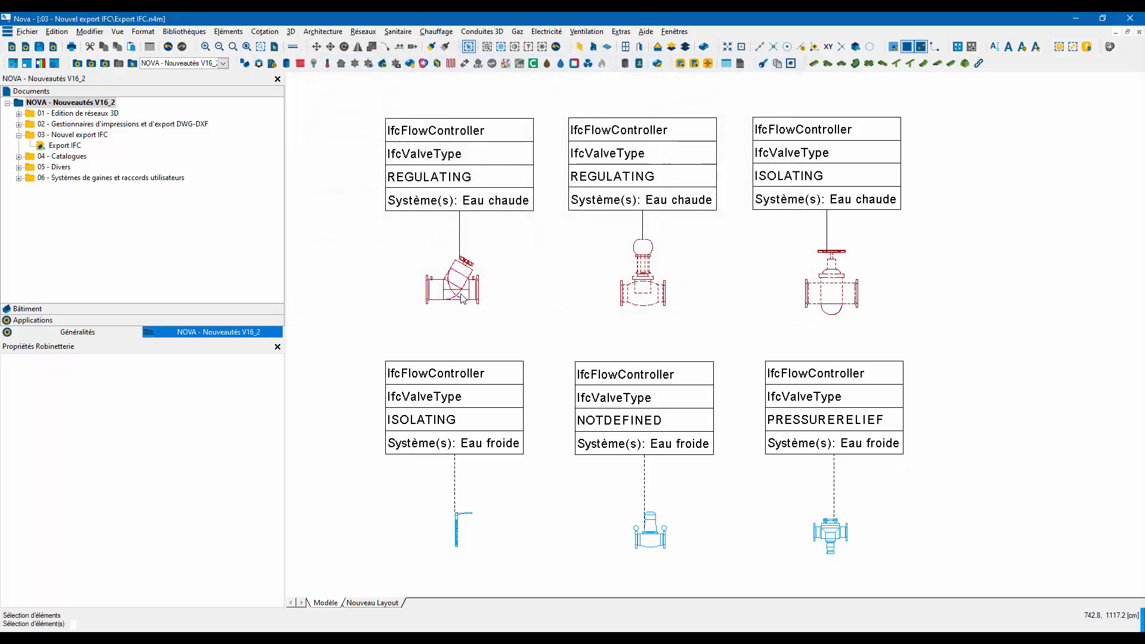
Check the free attribute values of the first hot-water valve.
right_click(460, 292)
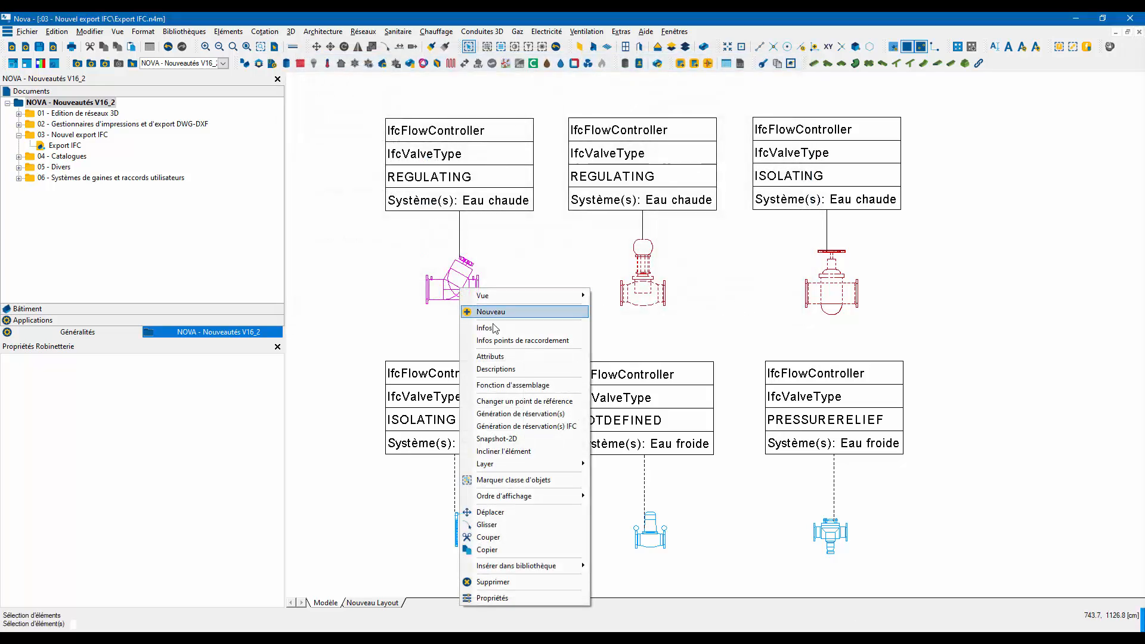
click(500, 356)
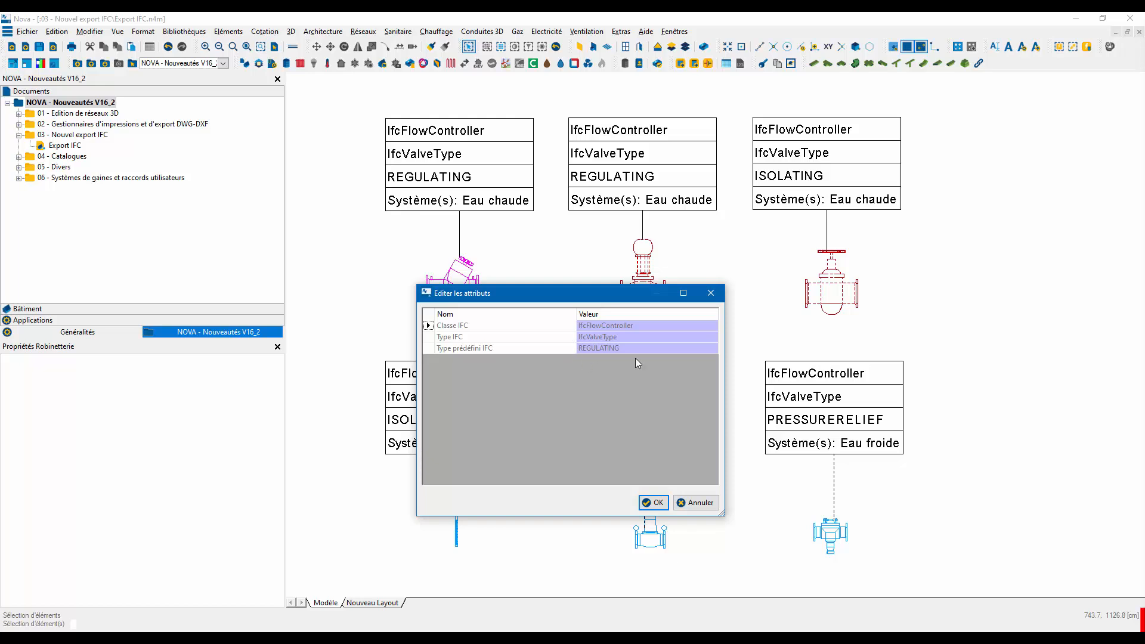
click(708, 292)
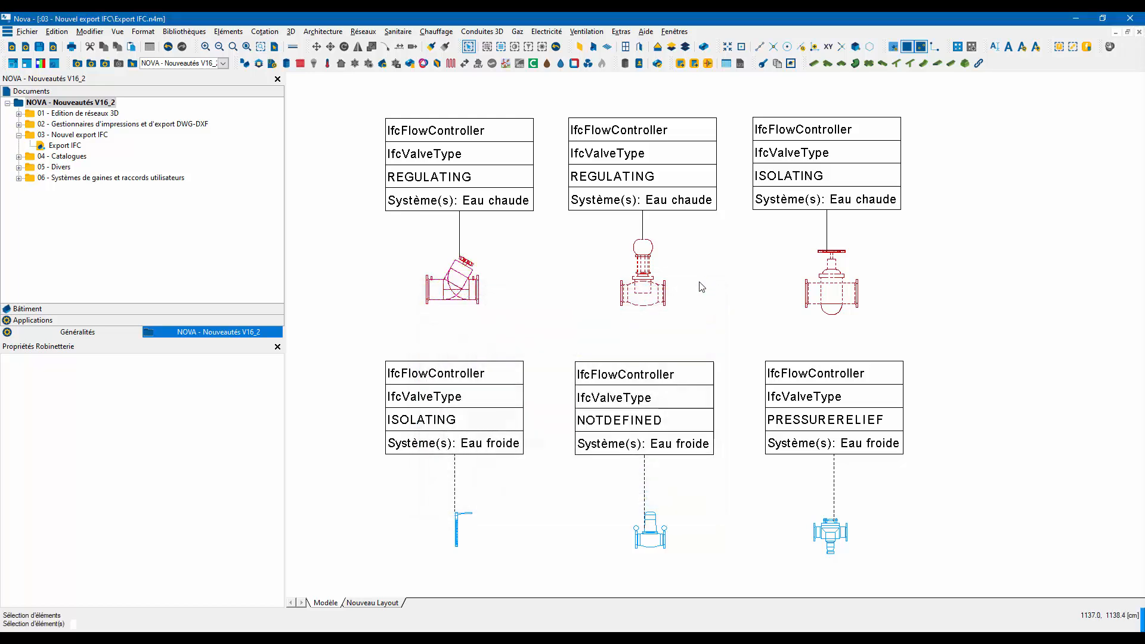
Open the project's free attribute table for the Export IFC drawing and look through its element entries.
right_click(76, 104)
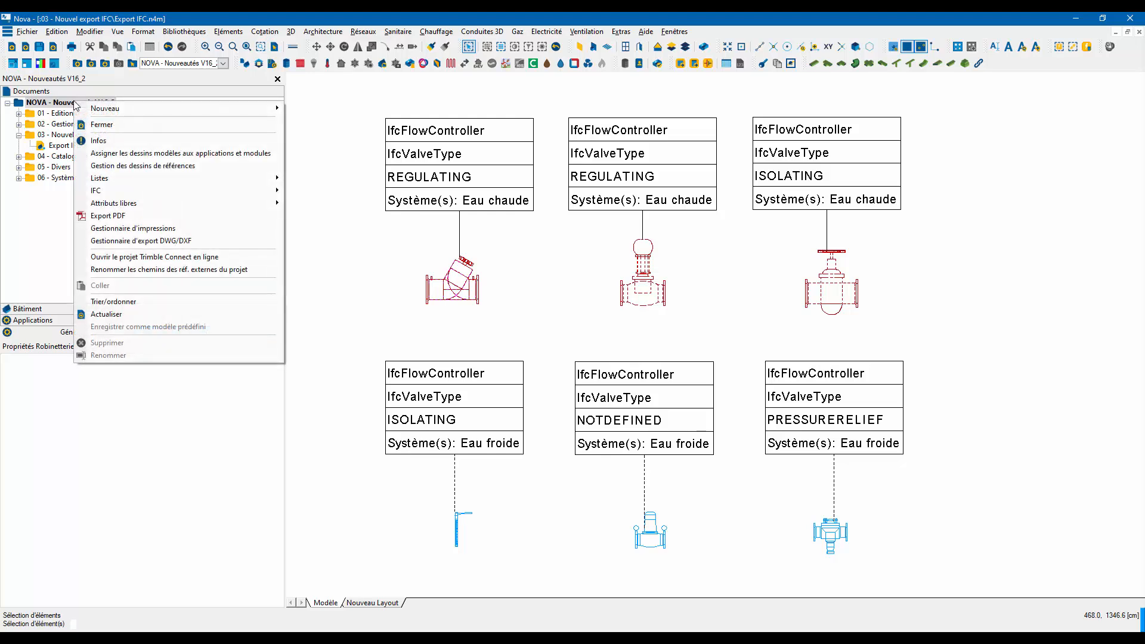
mouse_move(172, 110)
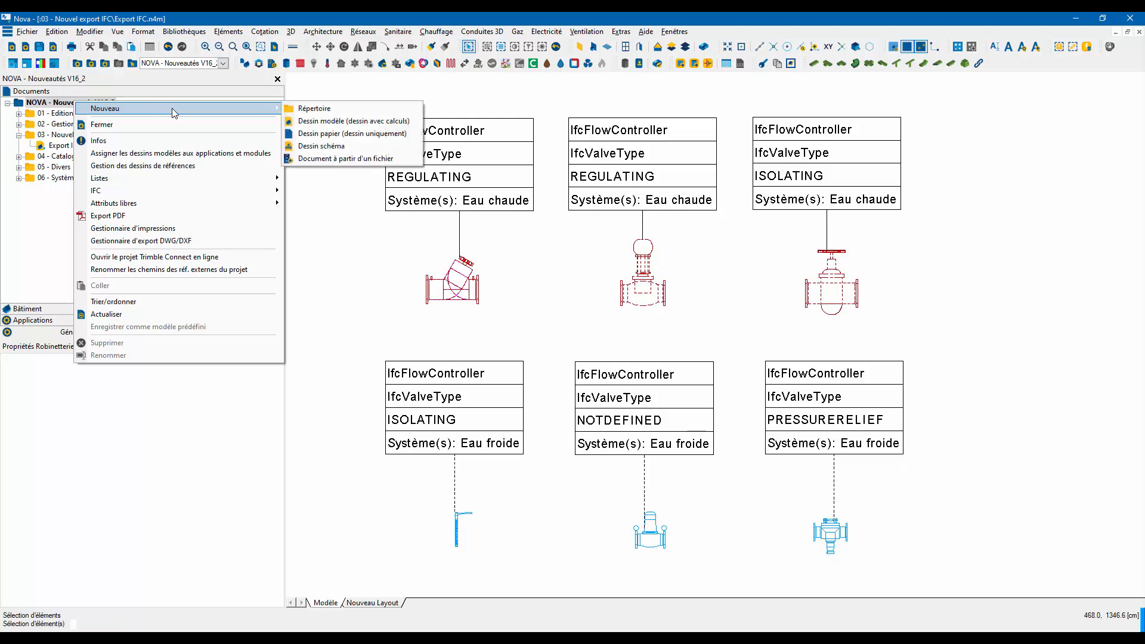
mouse_move(158, 202)
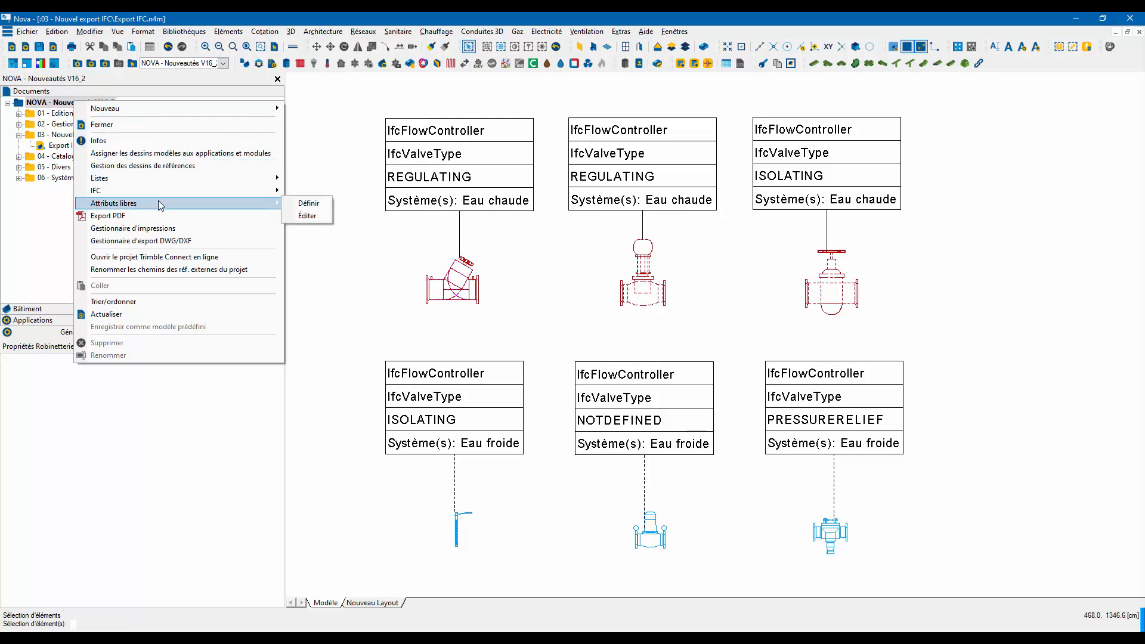
click(319, 218)
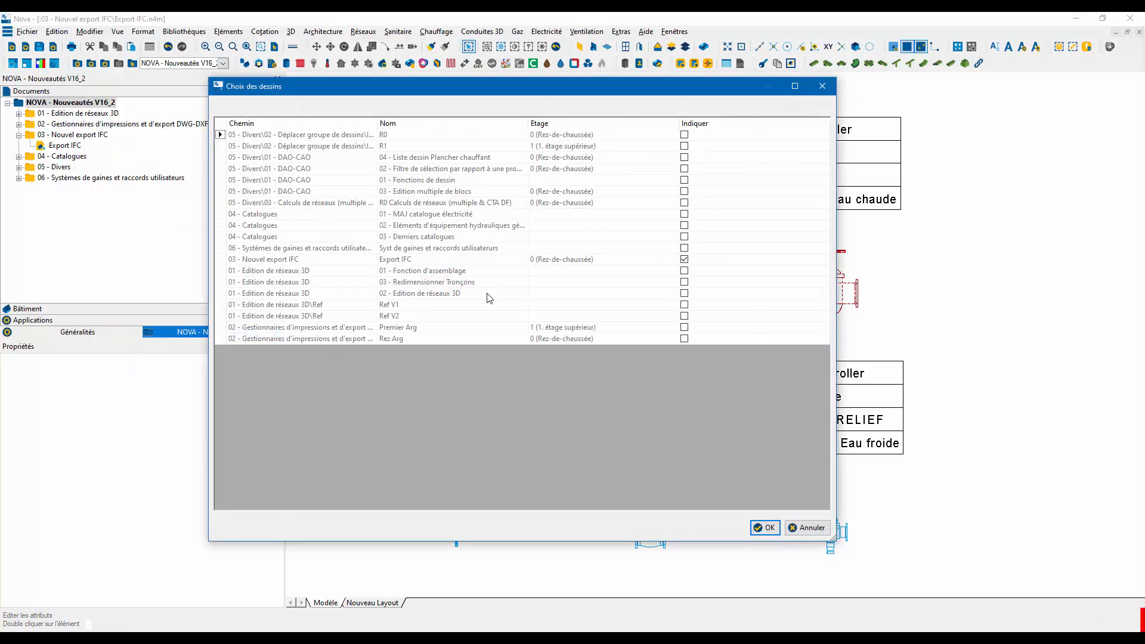
click(767, 529)
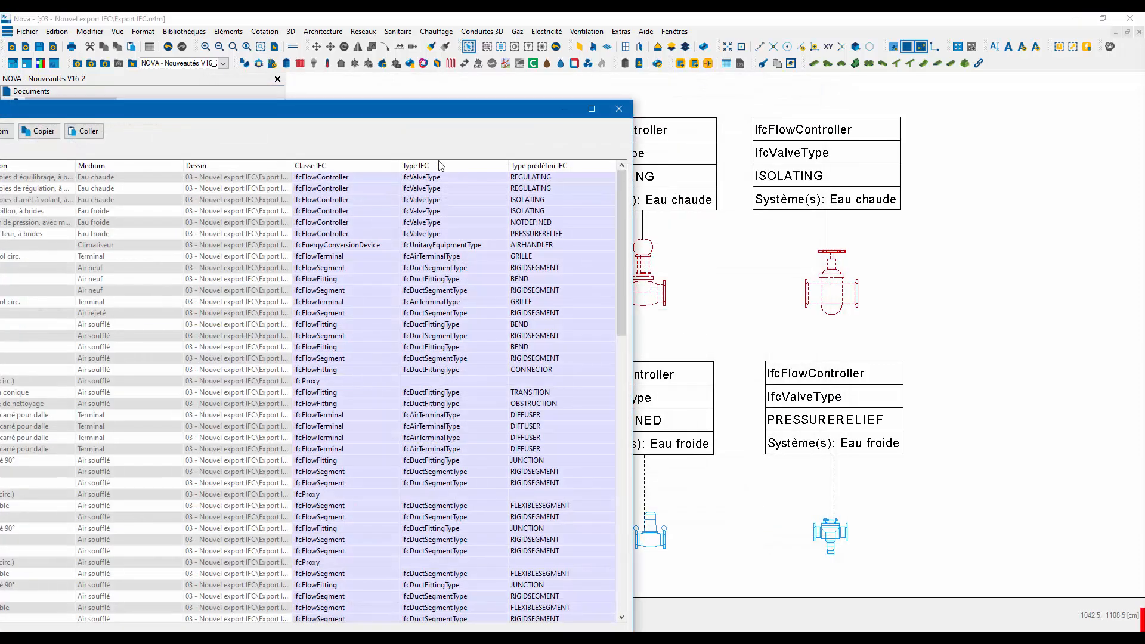
drag(379, 115, 733, 46)
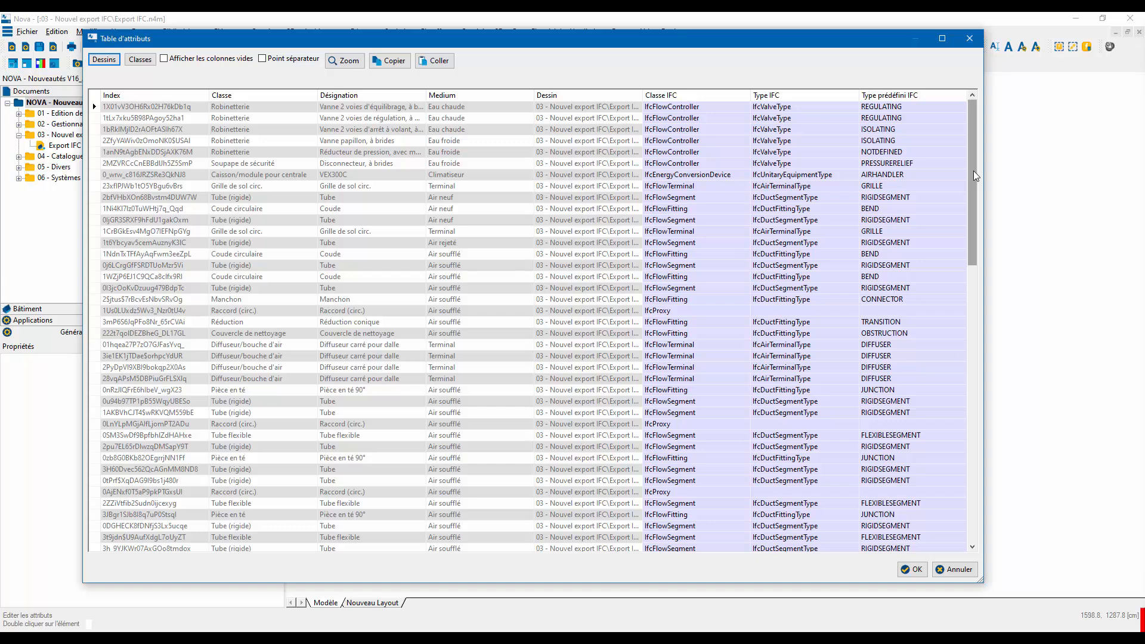
drag(973, 171, 974, 448)
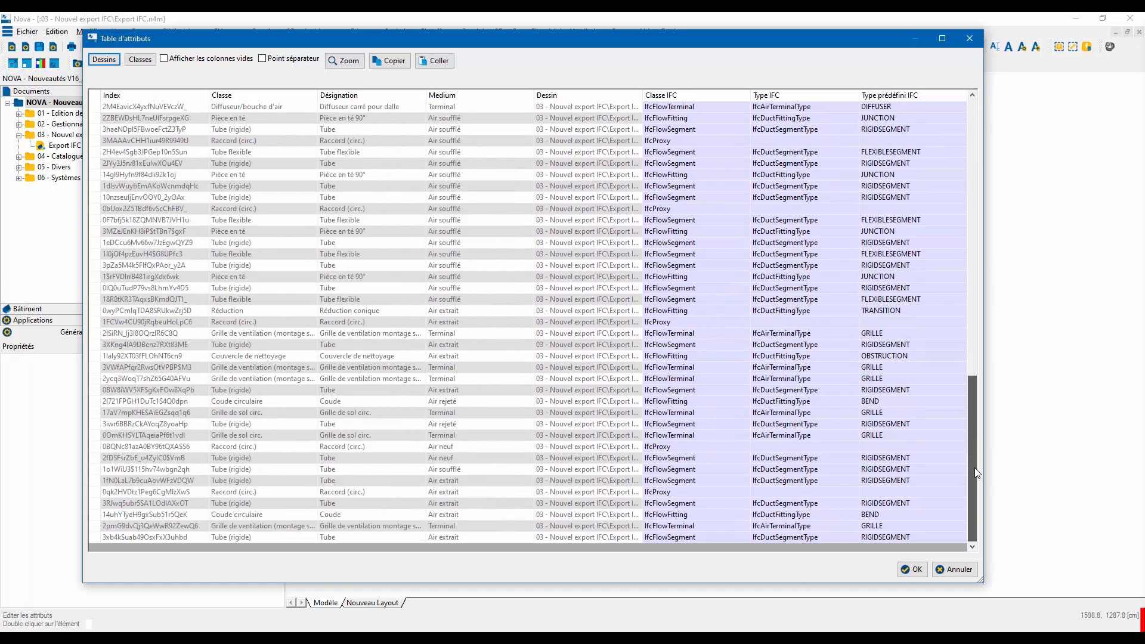
Sort the attribute table by Type prédéfini IFC and find the NOTDEFINED entry.
click(901, 96)
click(901, 97)
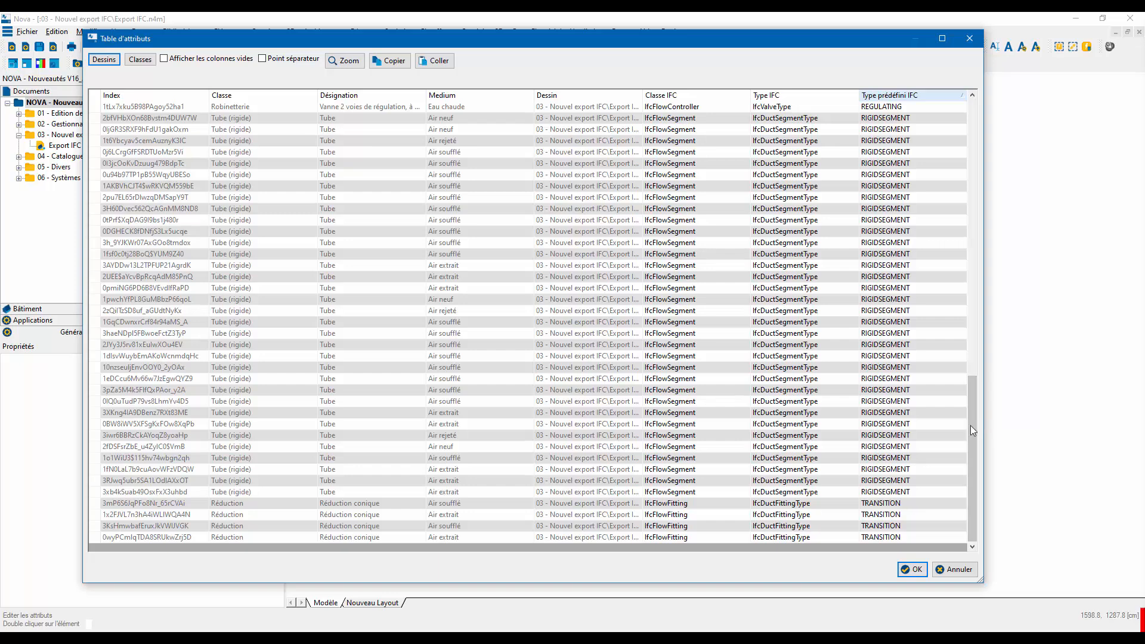
drag(970, 425, 961, 322)
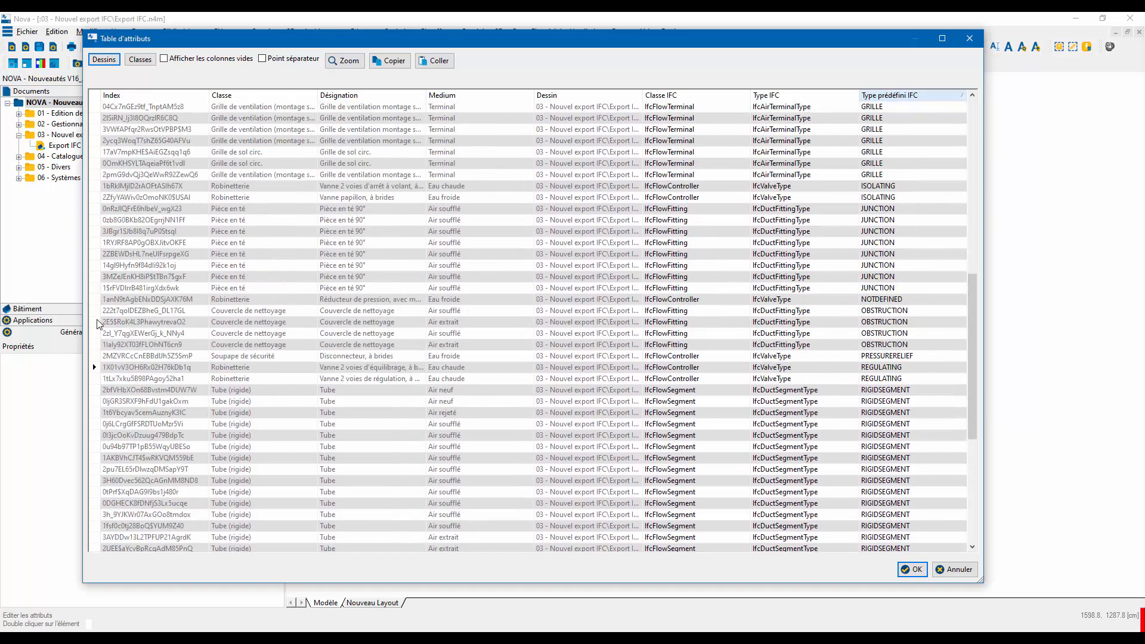
Locate the valve with the NOTDEFINED predefined type in the drawing from its attribute table row.
click(99, 301)
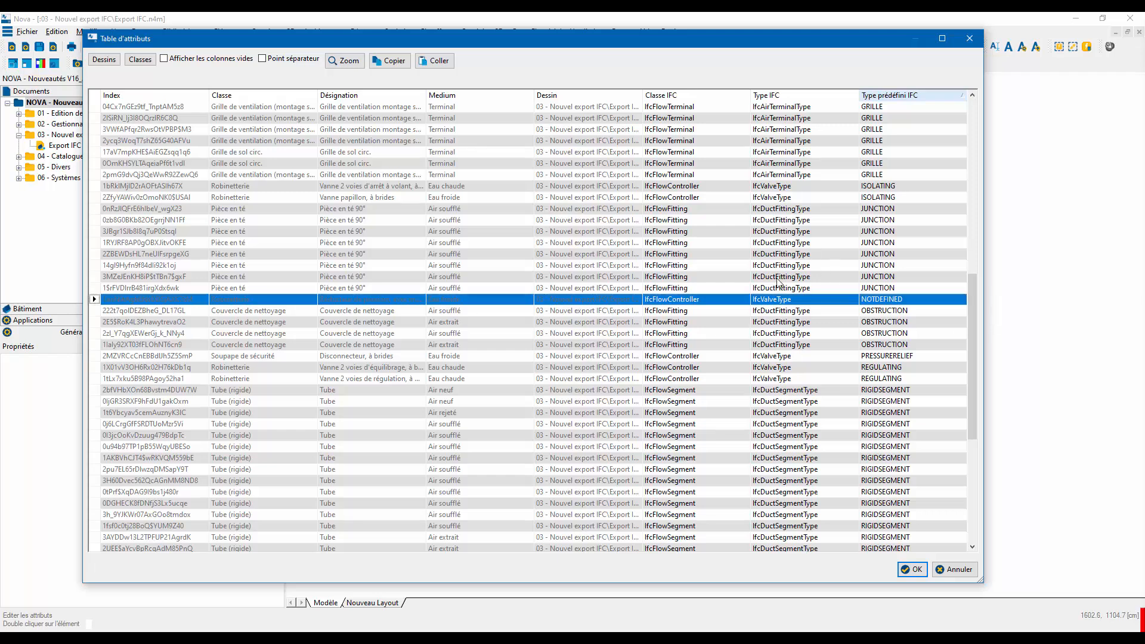
click(95, 300)
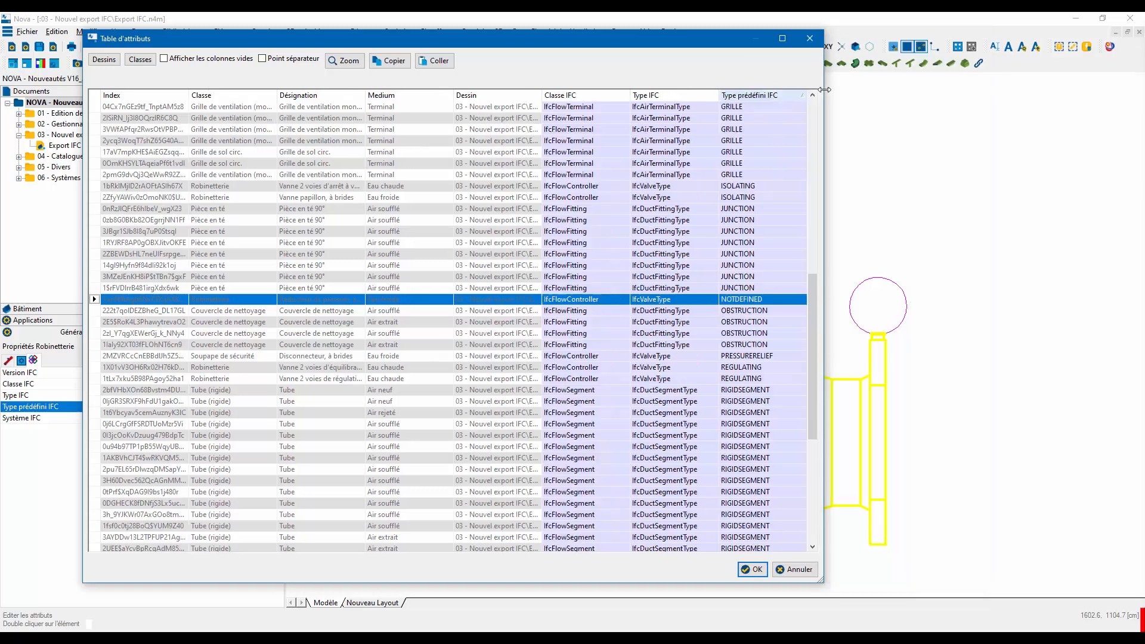
mouse_move(900, 47)
mouse_down()
mouse_move(740, 35)
mouse_move(578, 71)
mouse_up()
drag(501, 73, 425, 82)
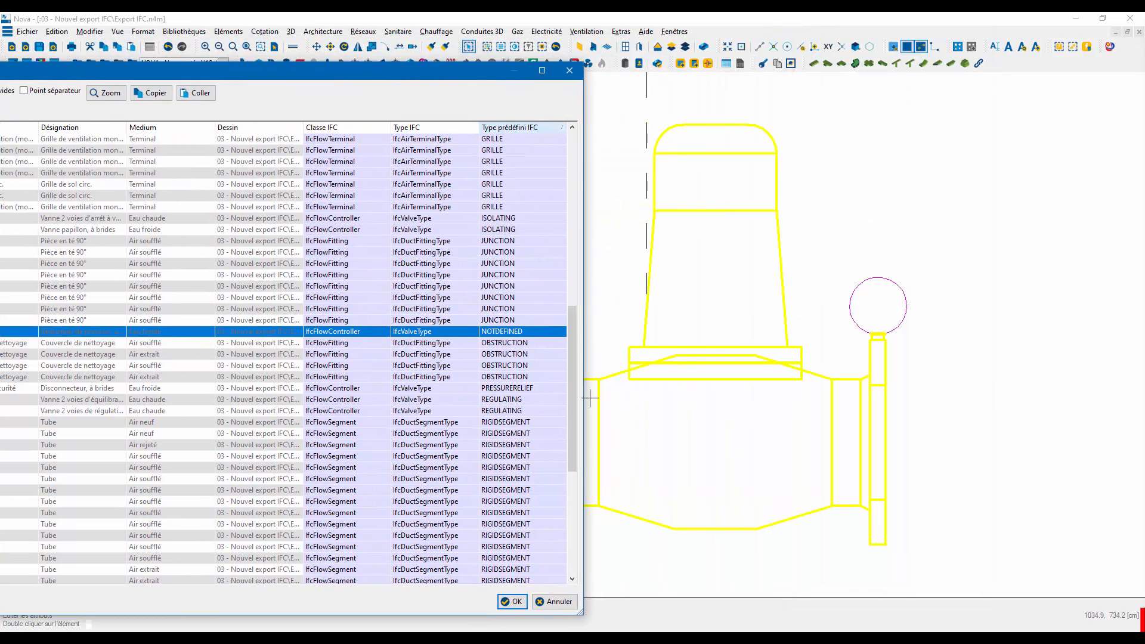
Check the first entries of the sorted attribute table, and close it to return to the six annotated valves.
drag(600, 416, 959, 416)
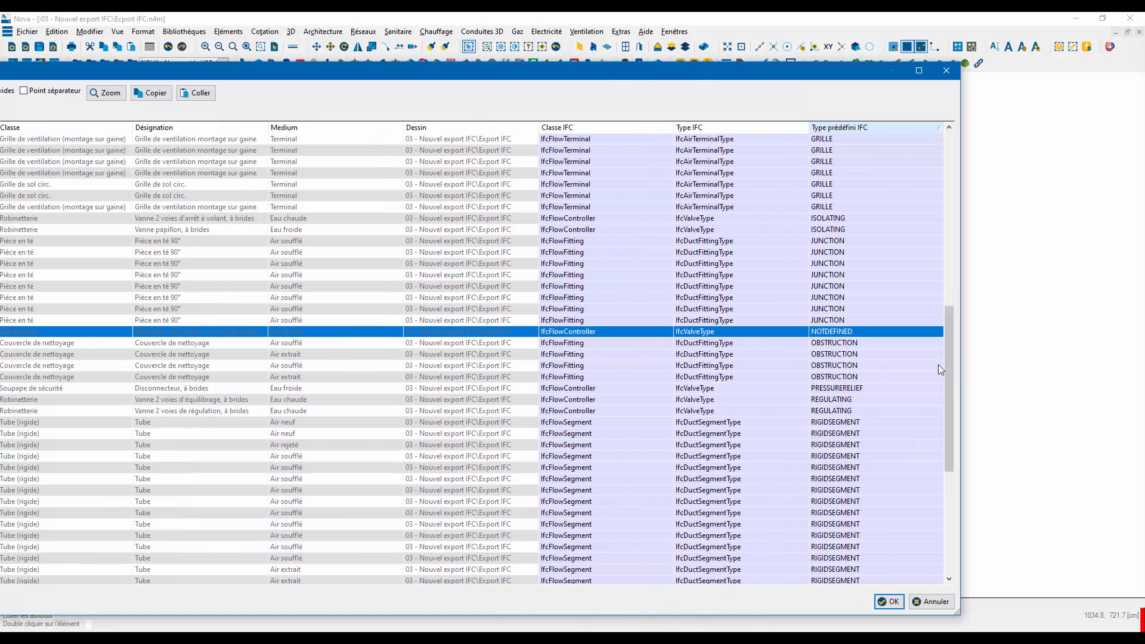
drag(949, 370, 931, 149)
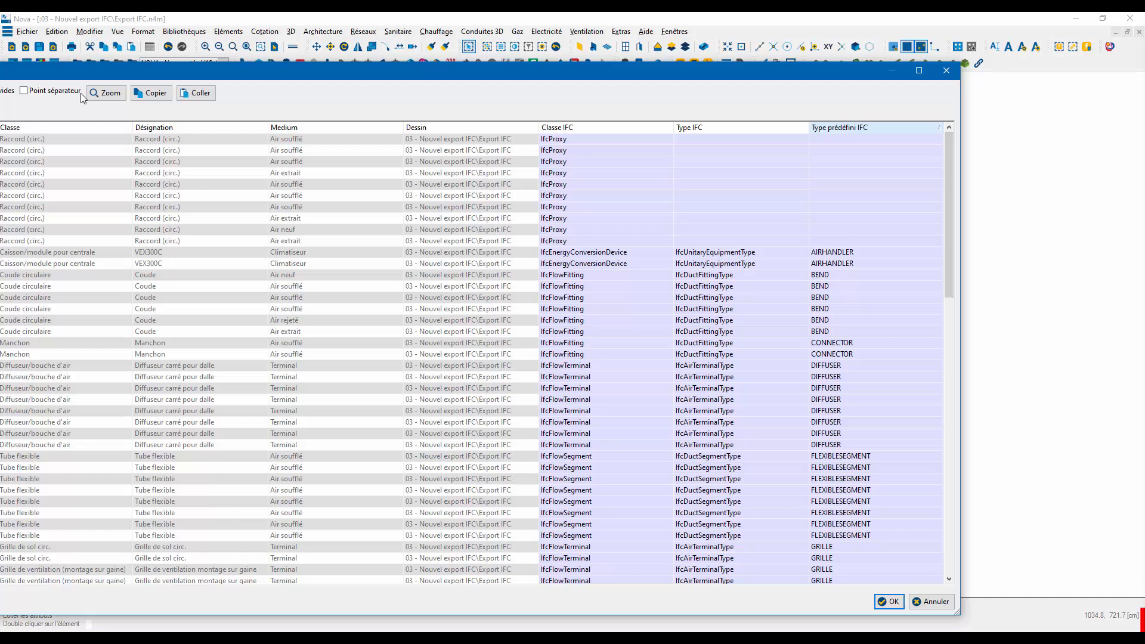
drag(88, 75, 249, 77)
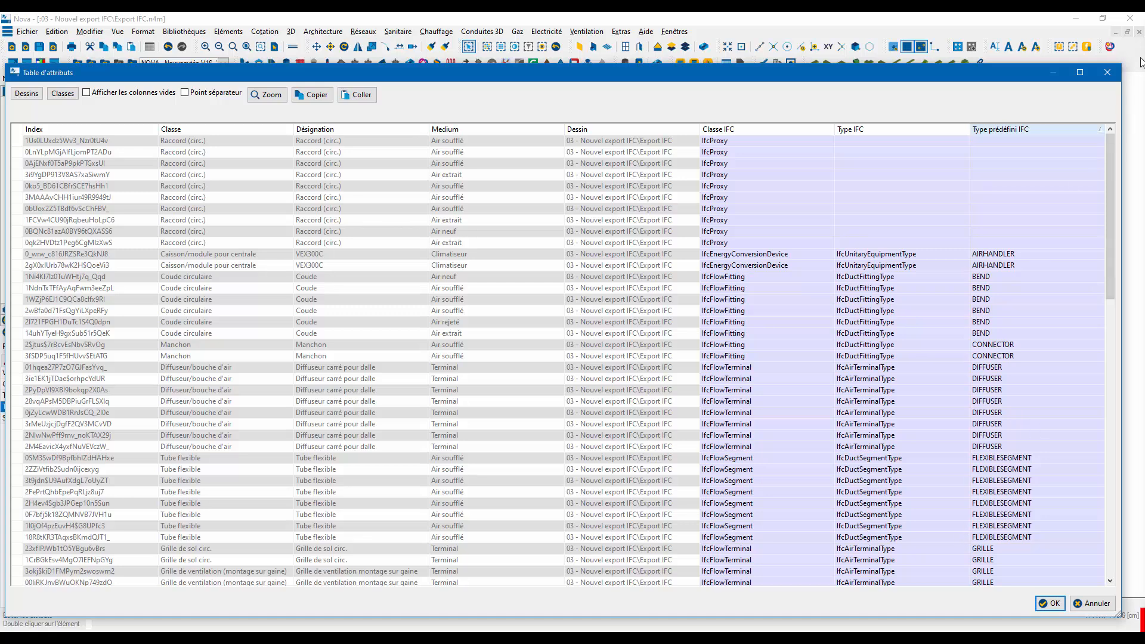
click(1107, 72)
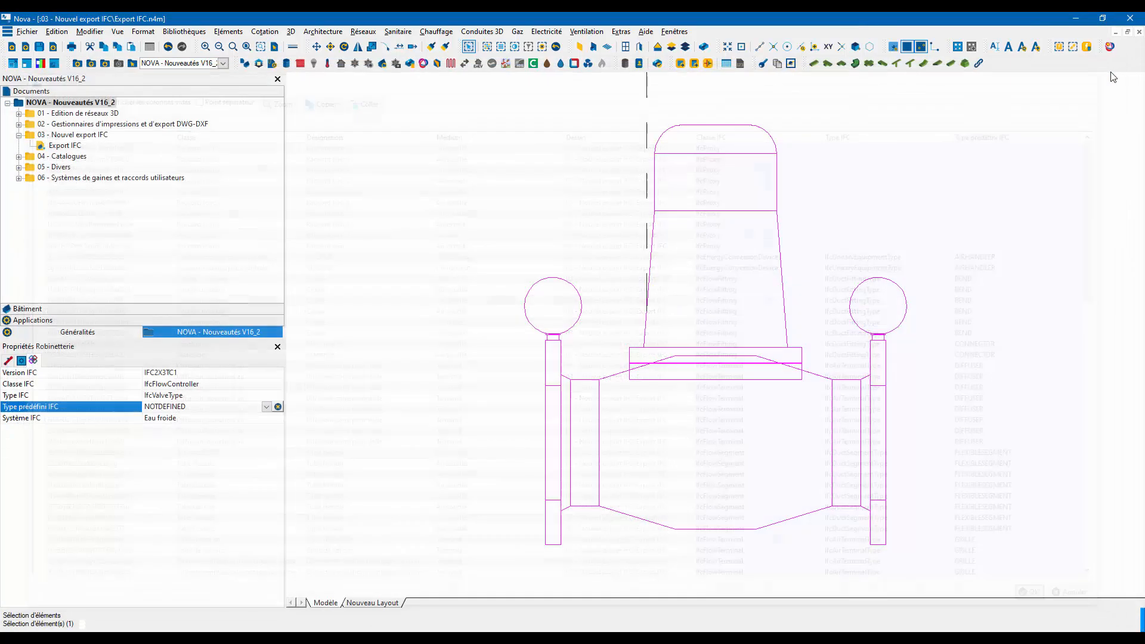
scroll(915, 236, down, 5)
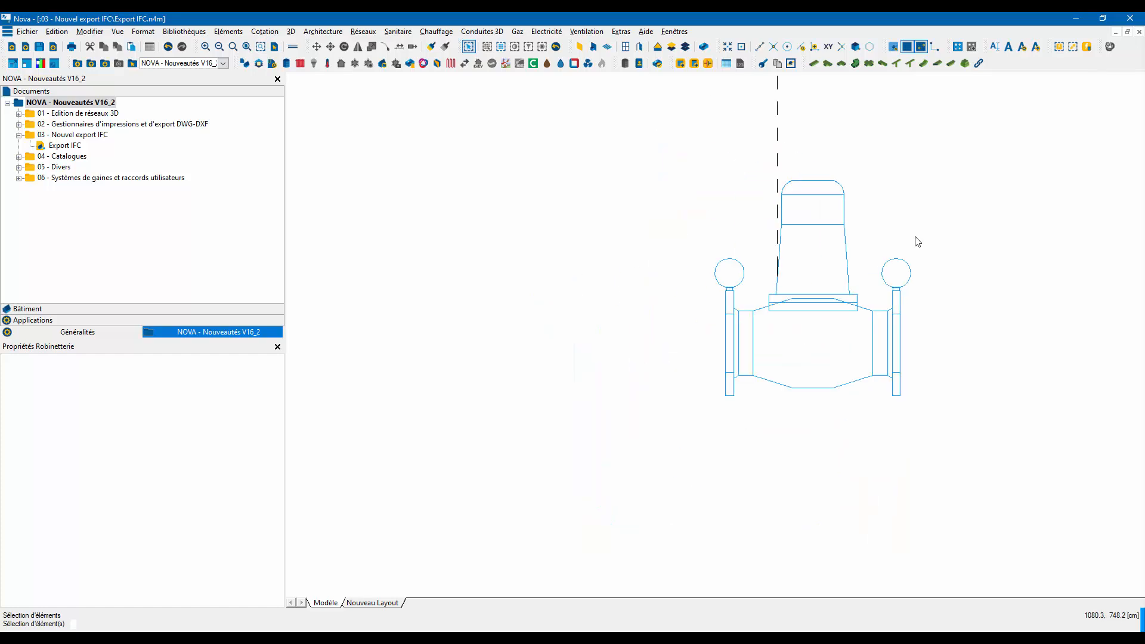
scroll(900, 276, down, 5)
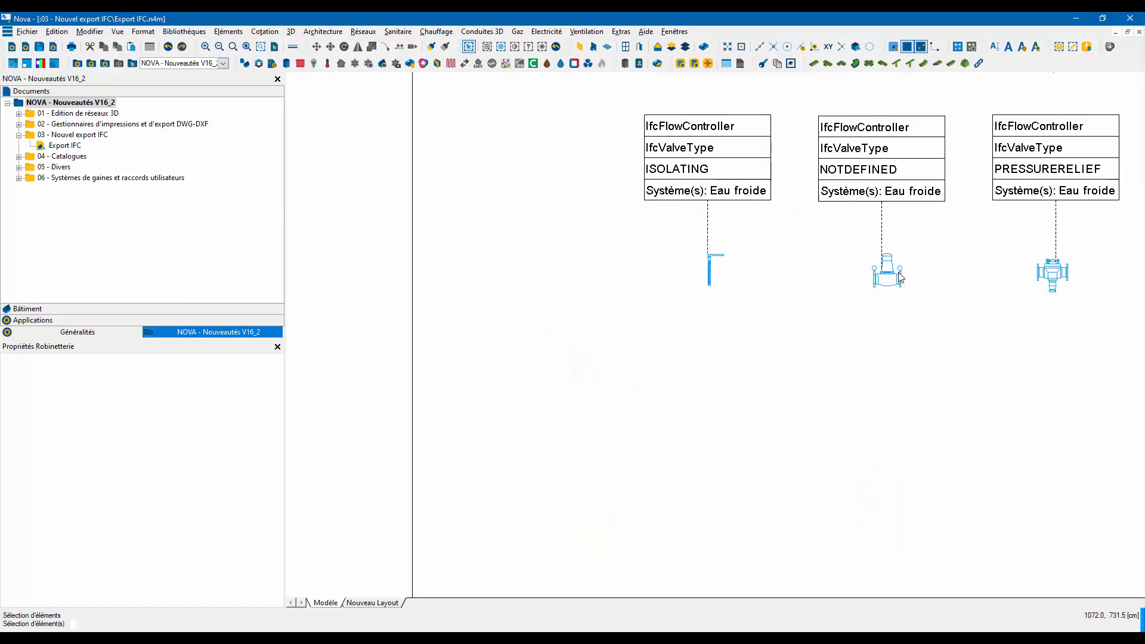
scroll(660, 356, up, 3)
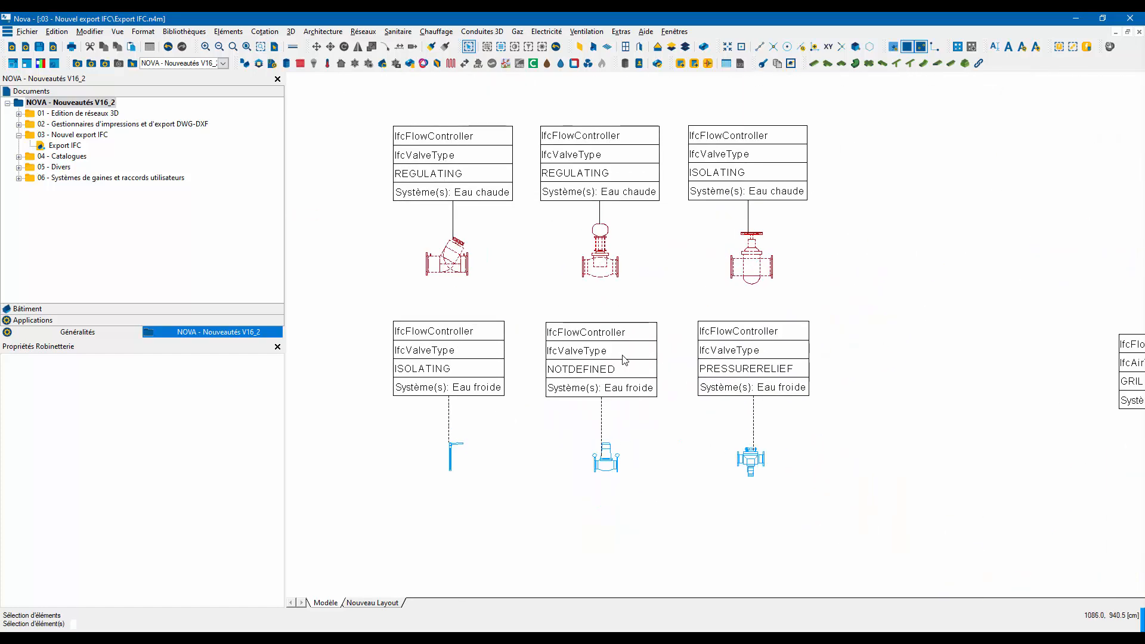
scroll(583, 366, up, 1)
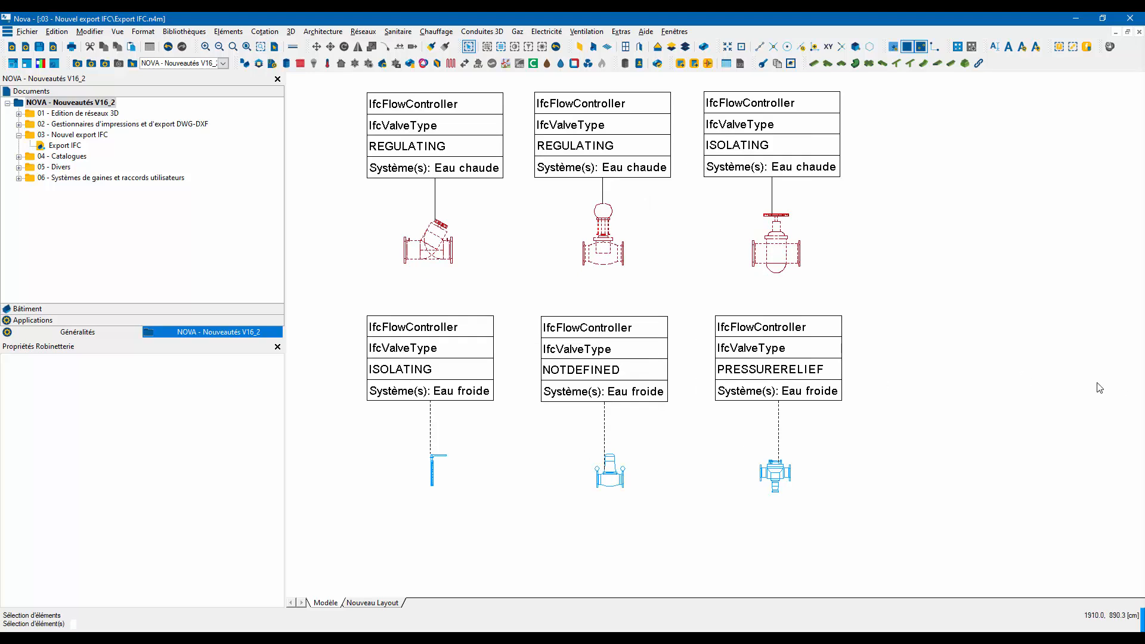